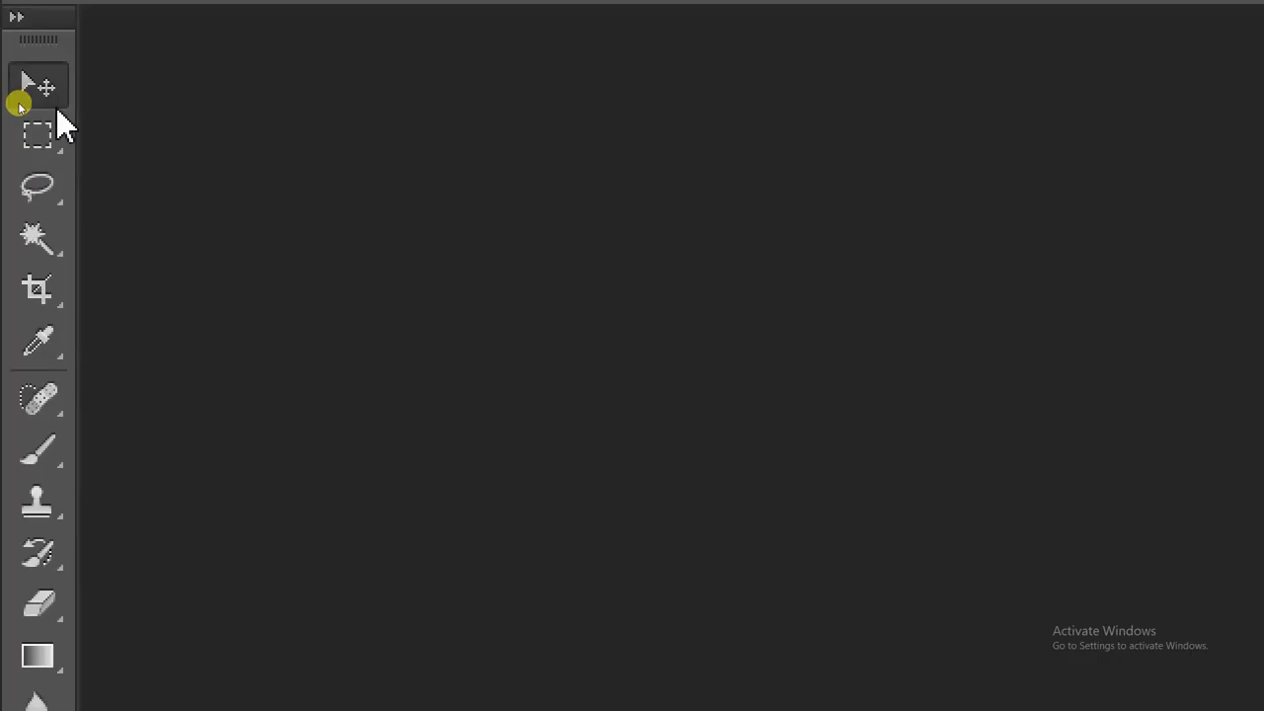
# - Select the Spot Healing Brush and open the image "spa (1) copy" from the photos folder
pyautogui.click(45, 400)
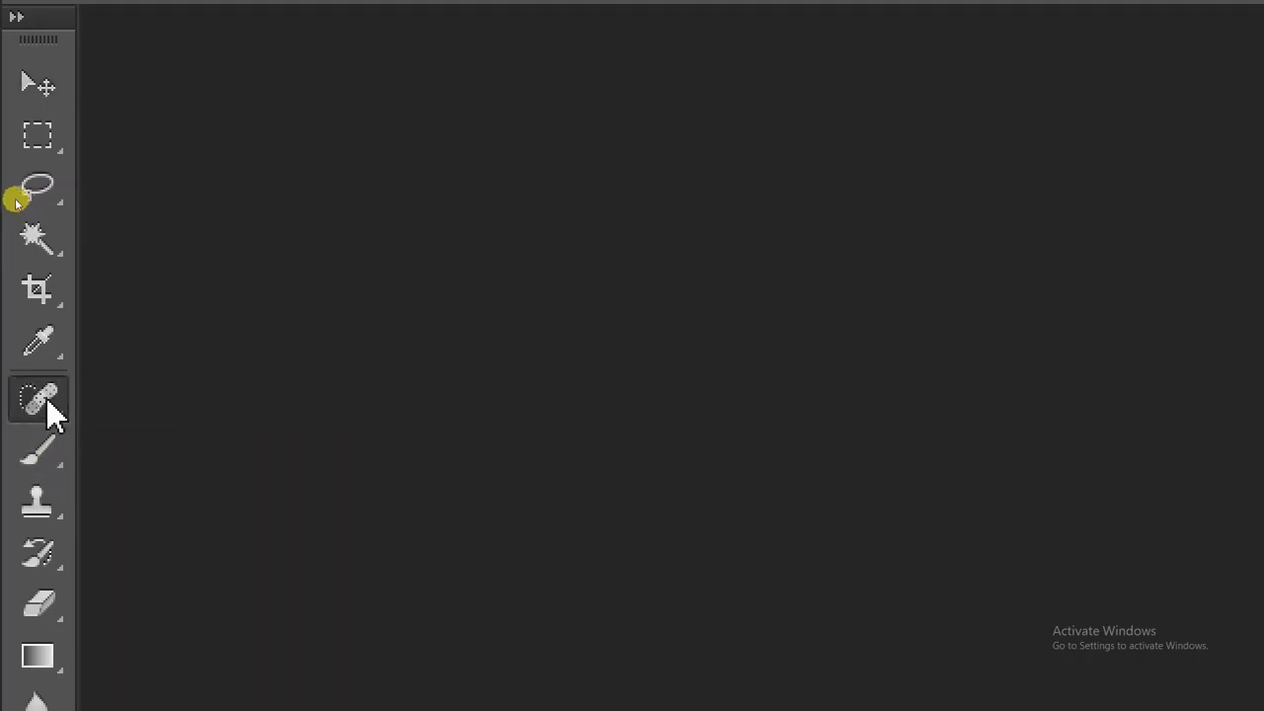
pyautogui.rightClick(46, 396)
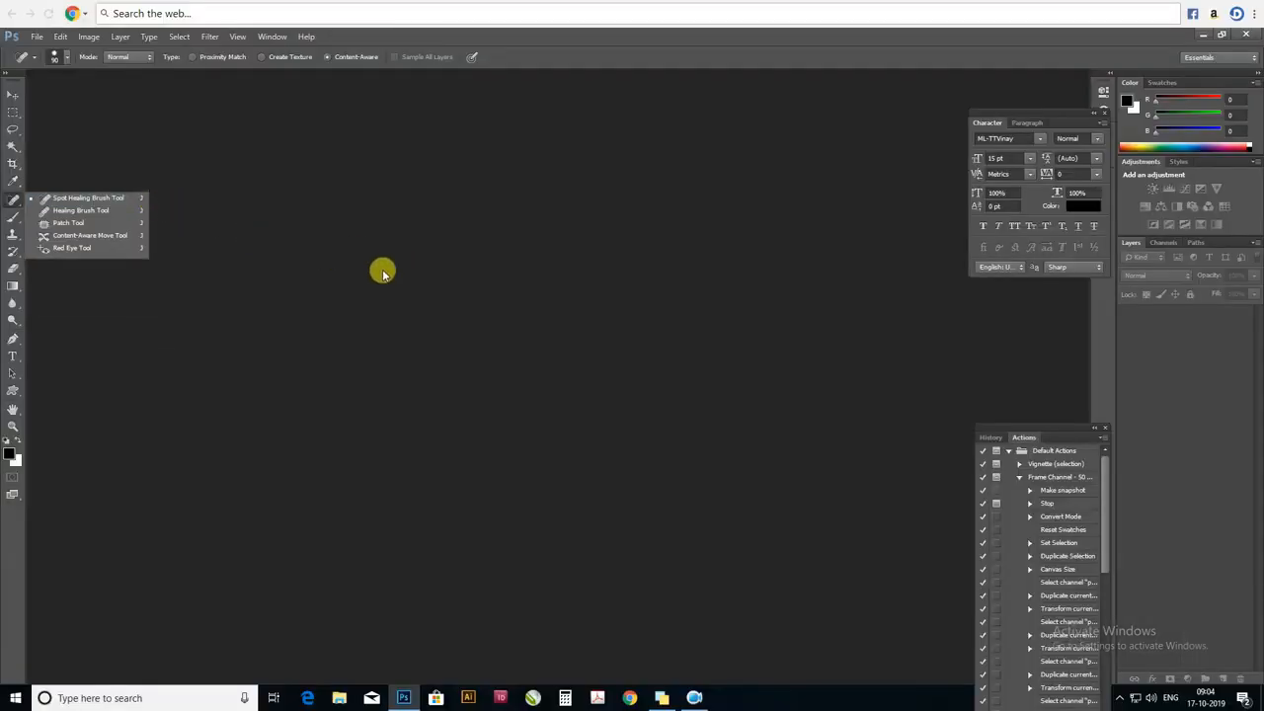
pyautogui.click(445, 281)
pyautogui.doubleClick(584, 327)
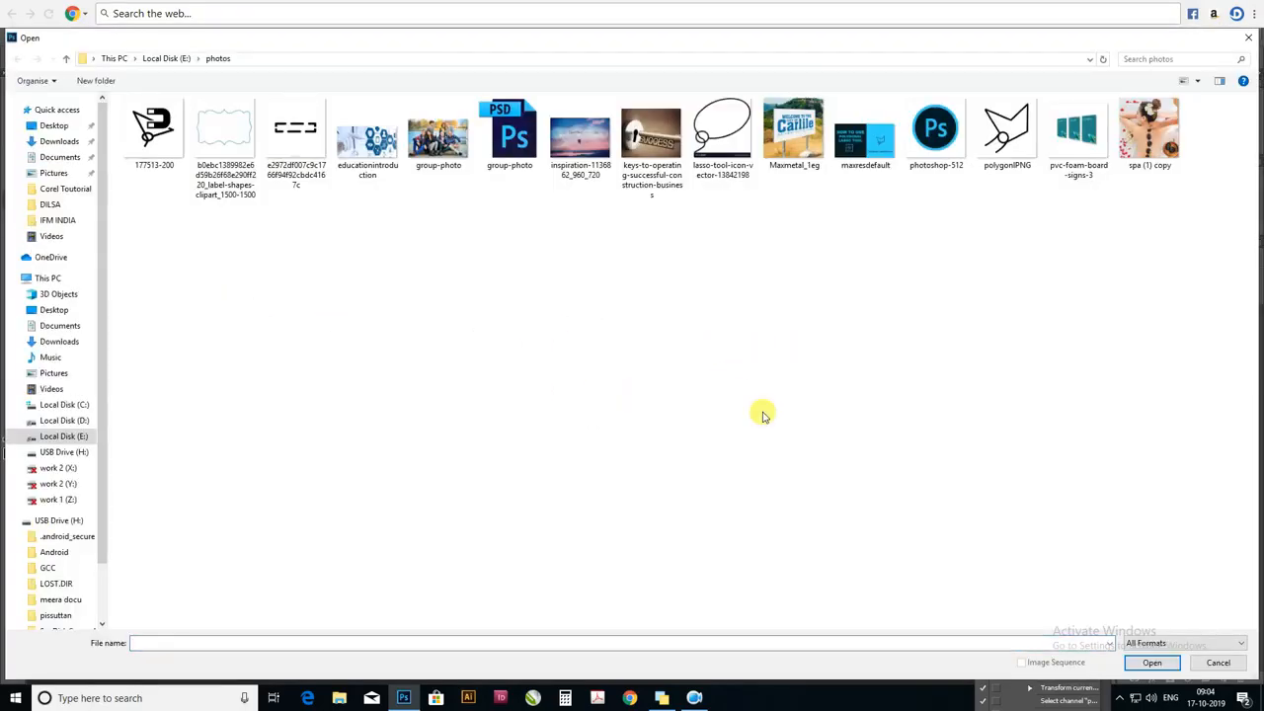
pyautogui.click(1166, 137)
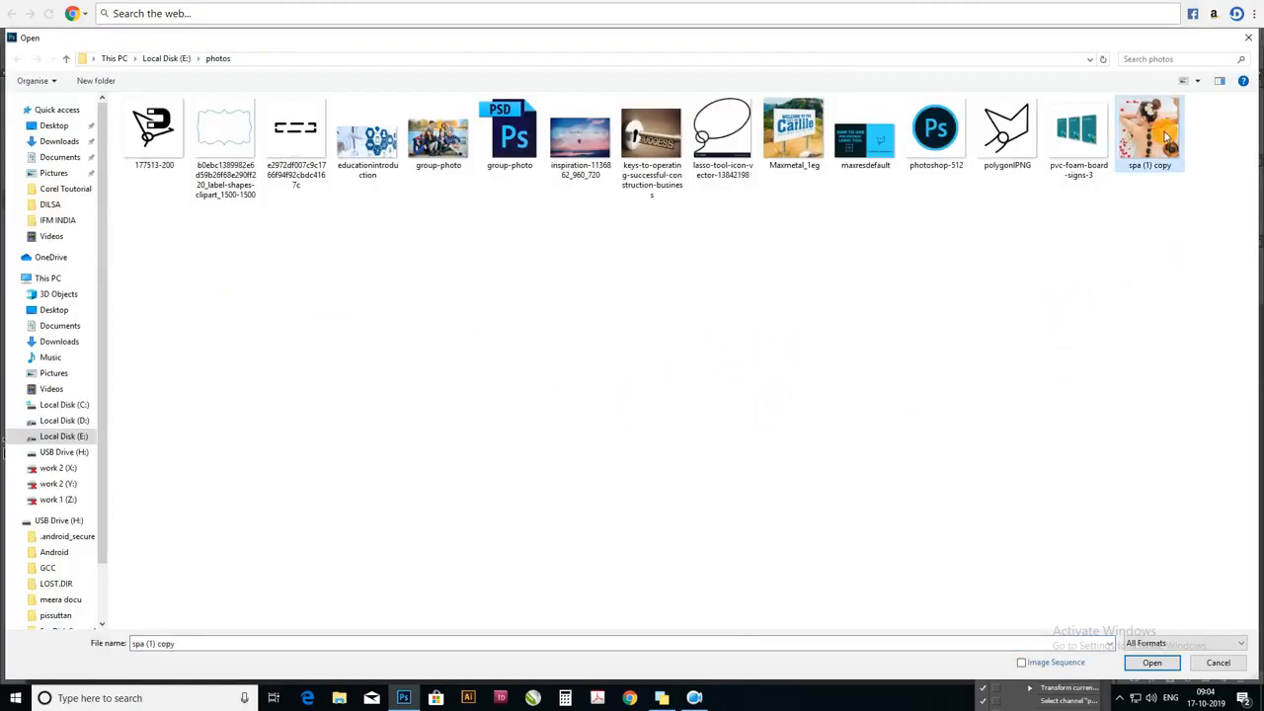
pyautogui.doubleClick(1167, 137)
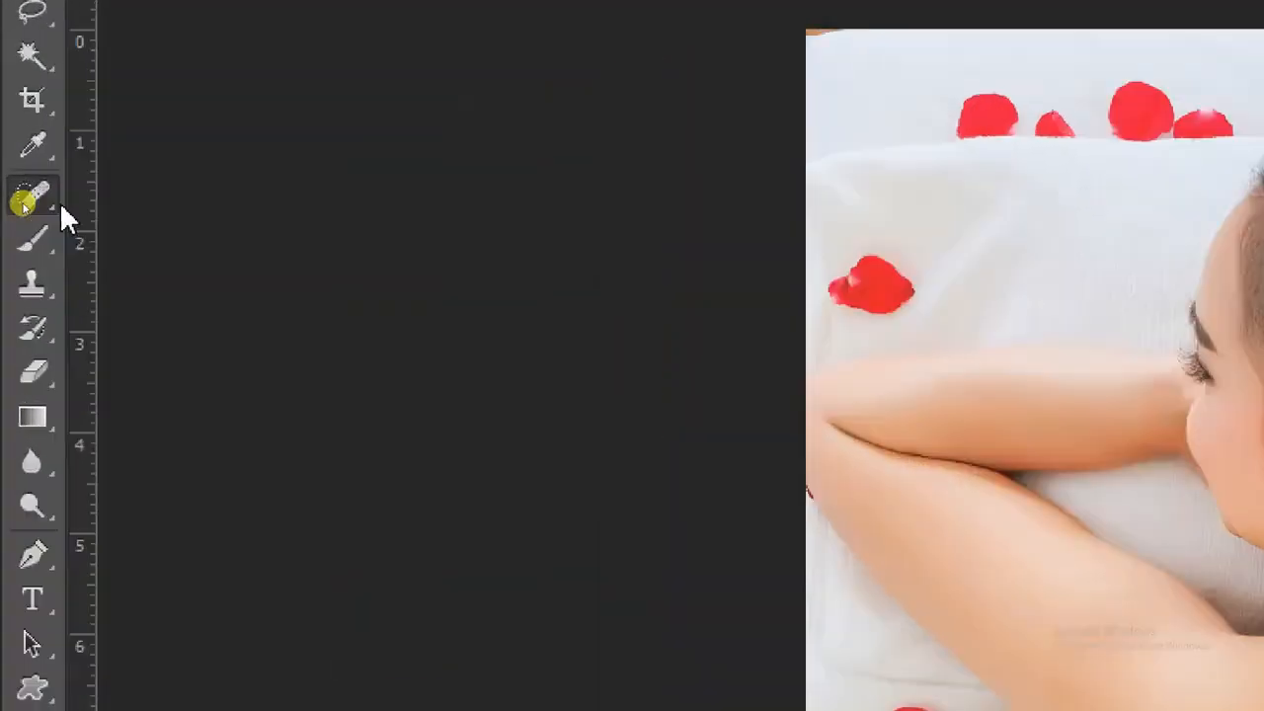
# - Choose the Spot Healing Brush Tool and try several brush diameters, ending at 47 px
pyautogui.rightClick(45, 187)
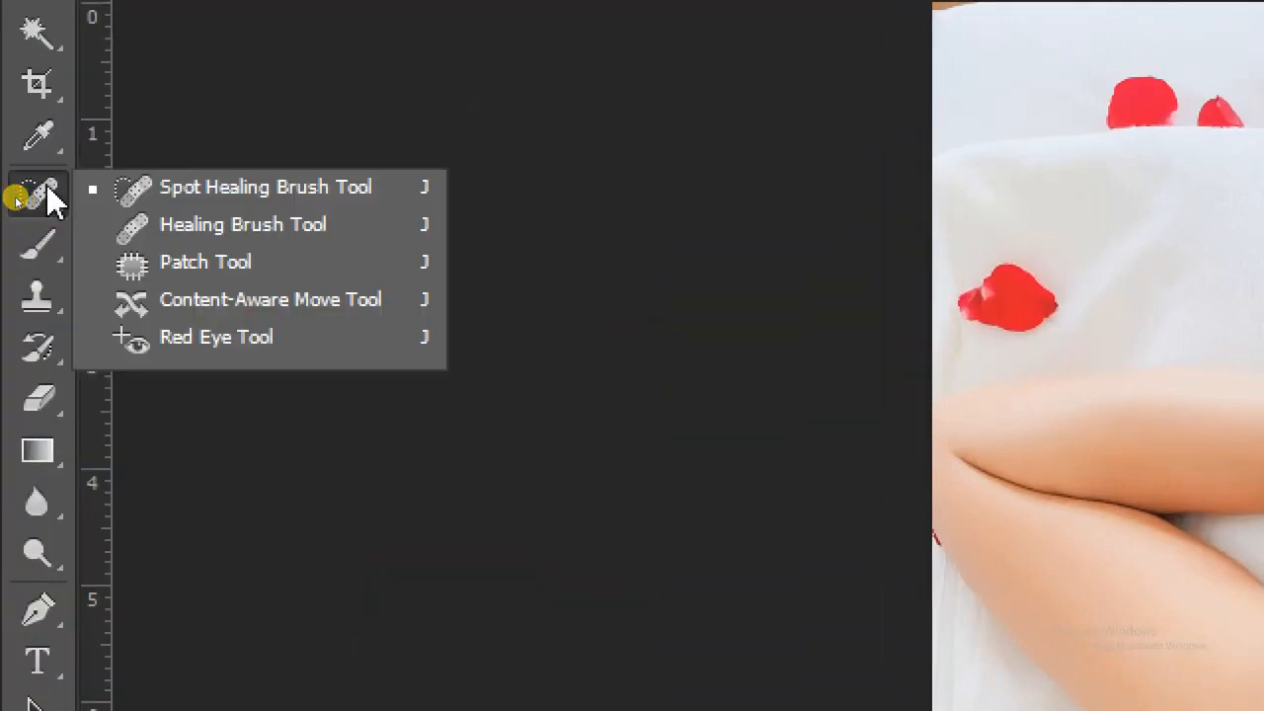
pyautogui.click(203, 193)
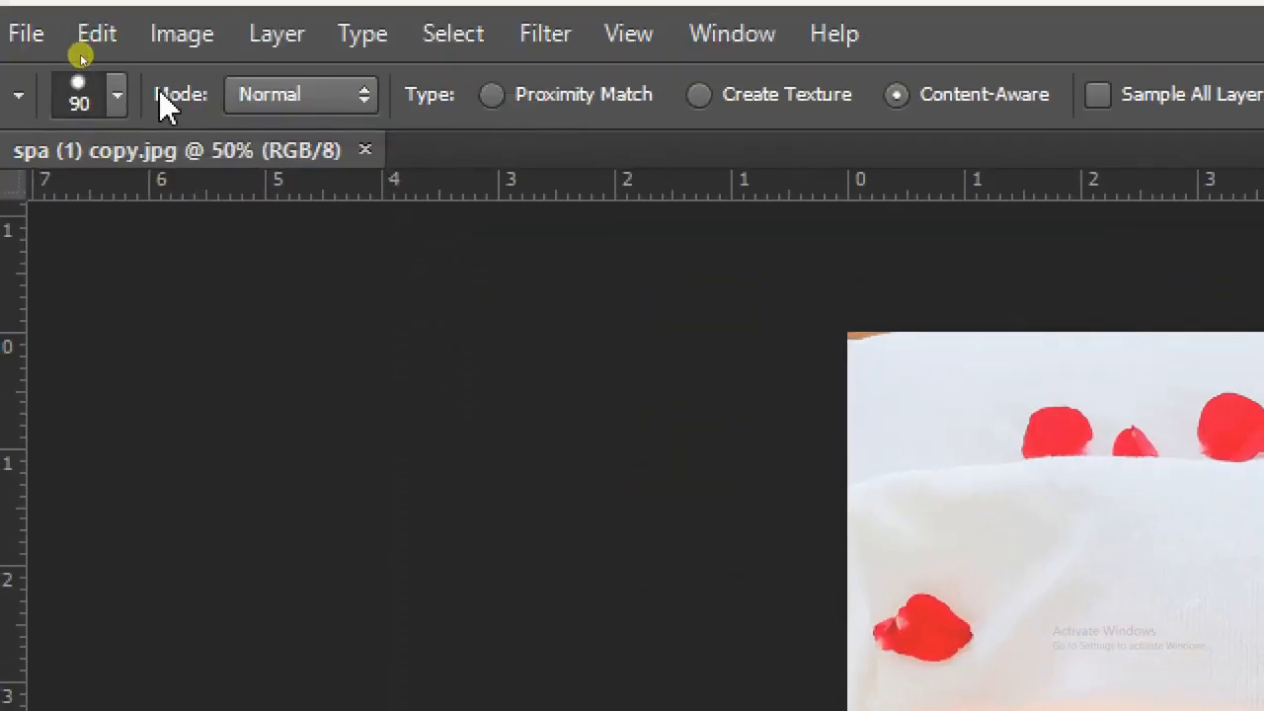
pyautogui.click(117, 97)
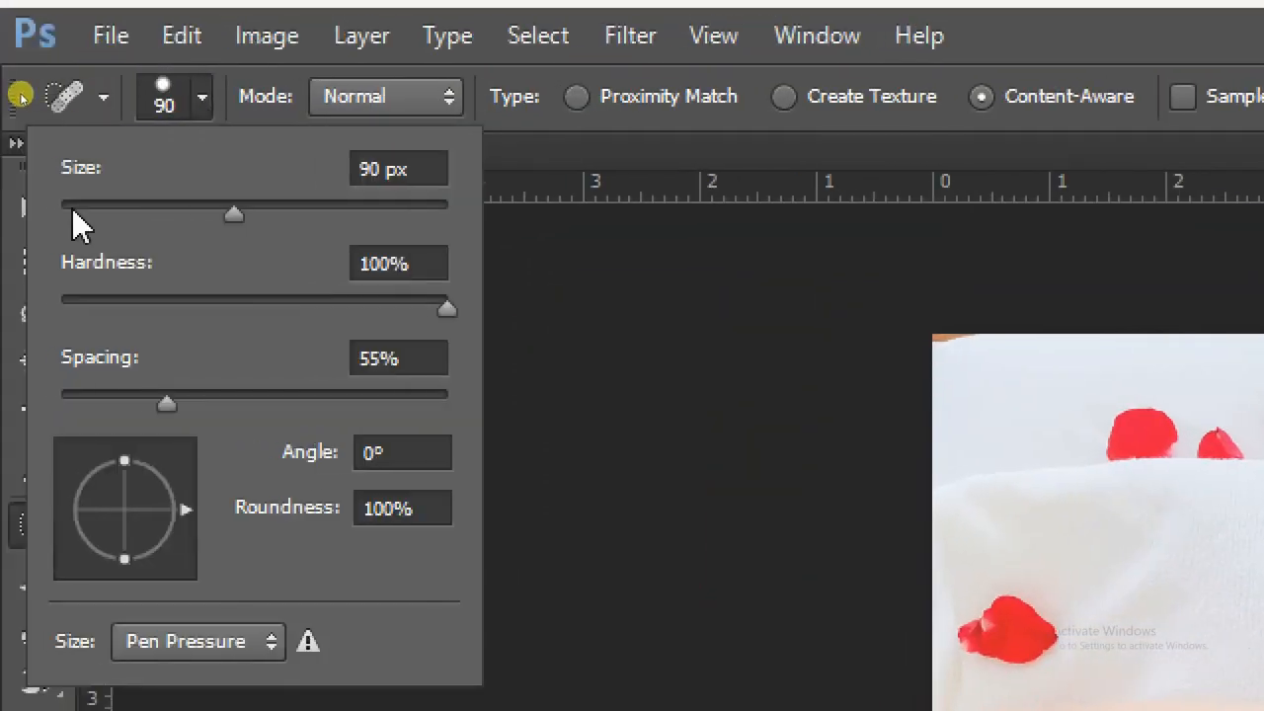
pyautogui.moveTo(235, 214); pyautogui.dragTo(203, 211)
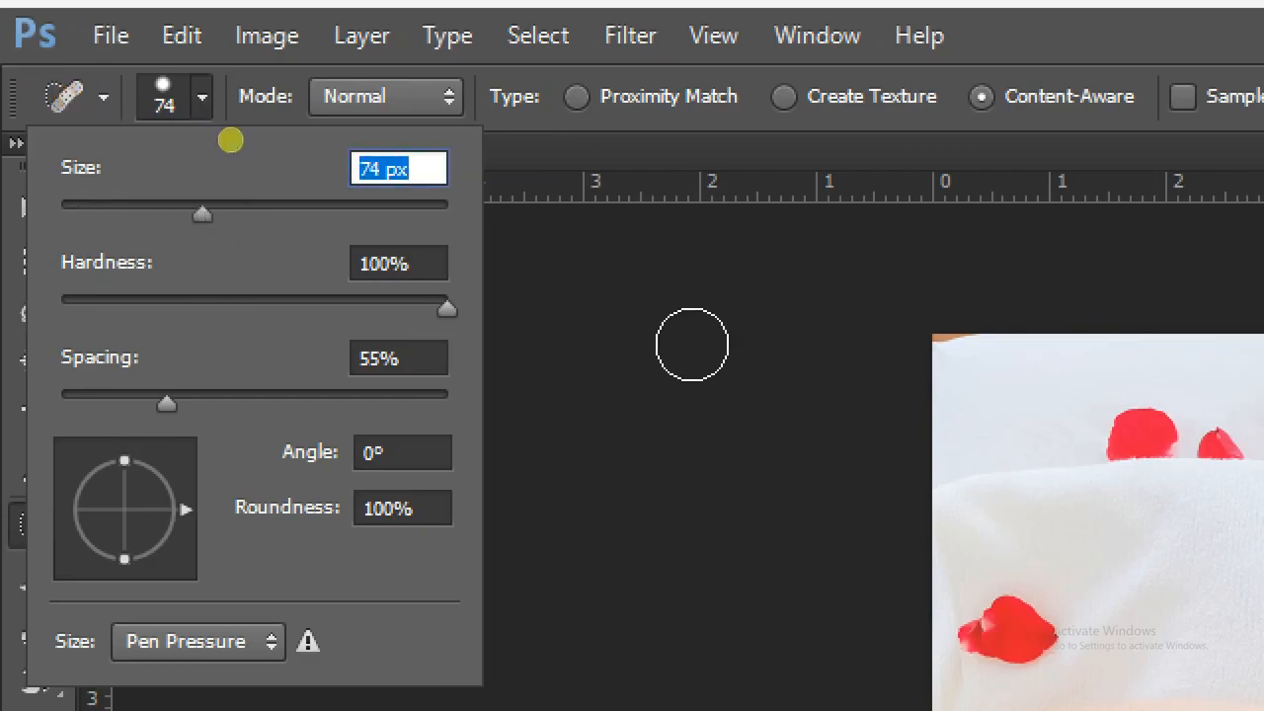
pyautogui.moveTo(193, 211); pyautogui.dragTo(360, 217)
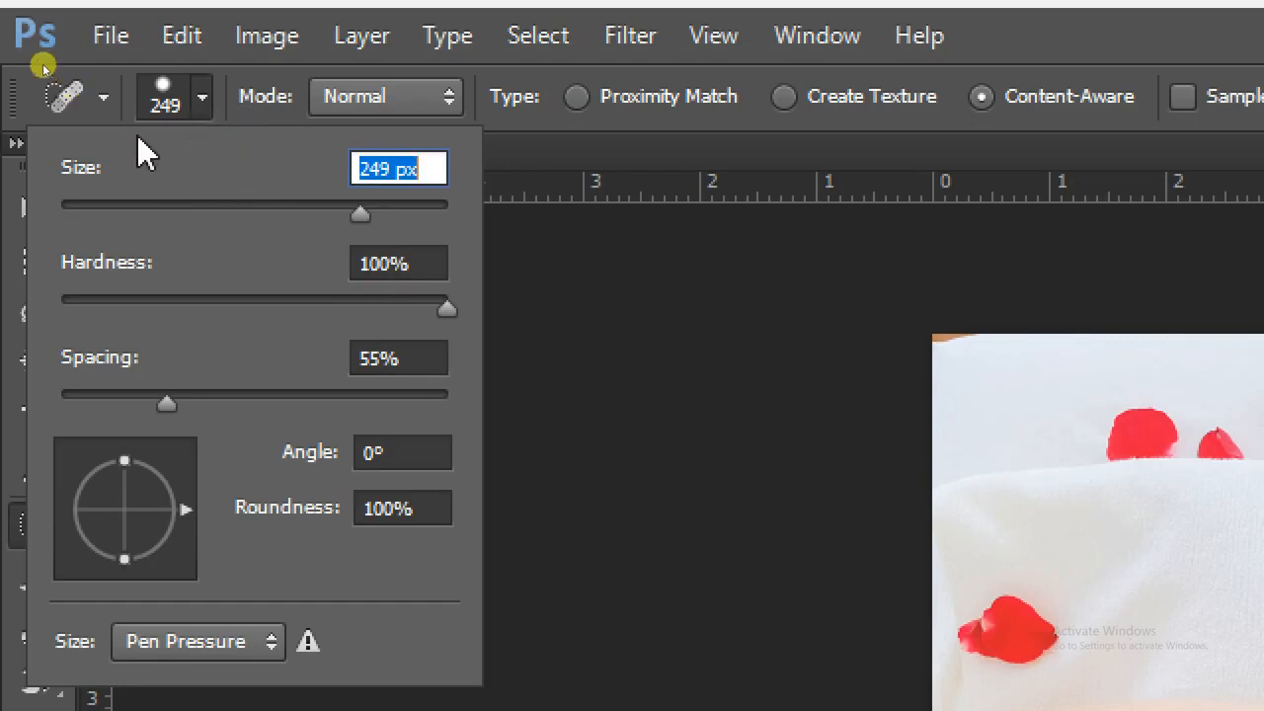
pyautogui.moveTo(368, 223); pyautogui.dragTo(186, 228)
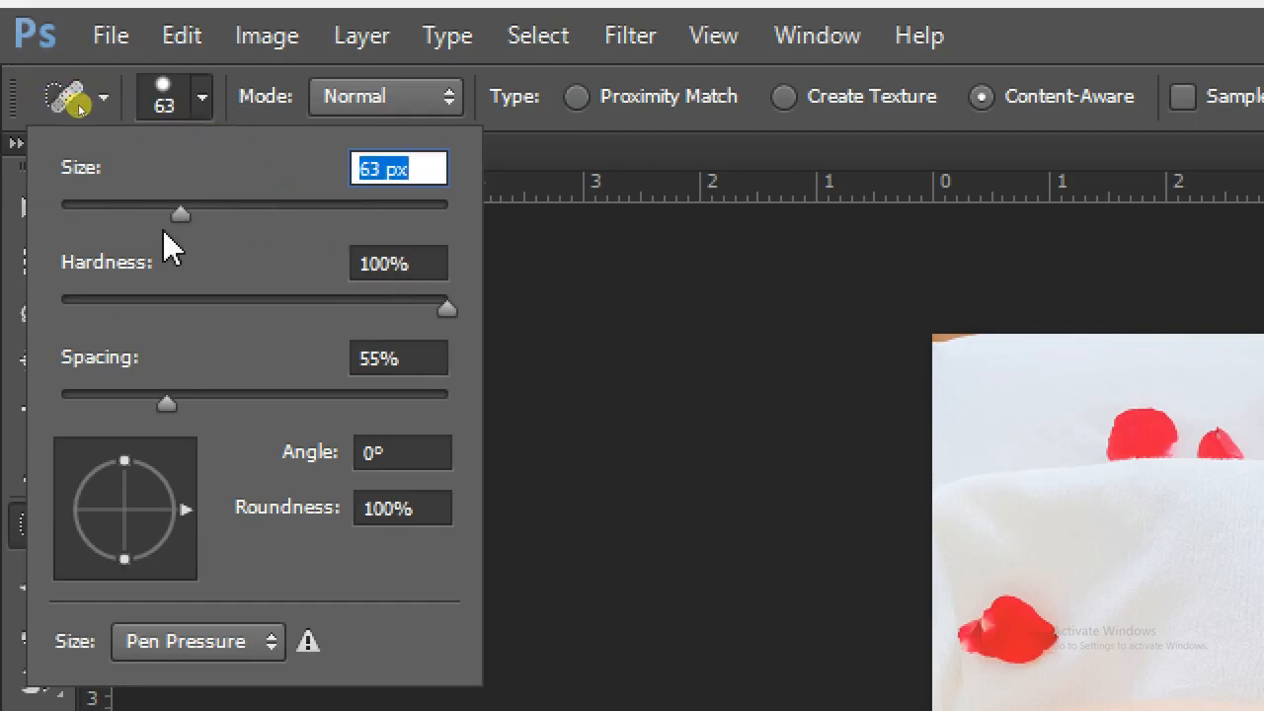
pyautogui.moveTo(181, 217); pyautogui.dragTo(153, 217)
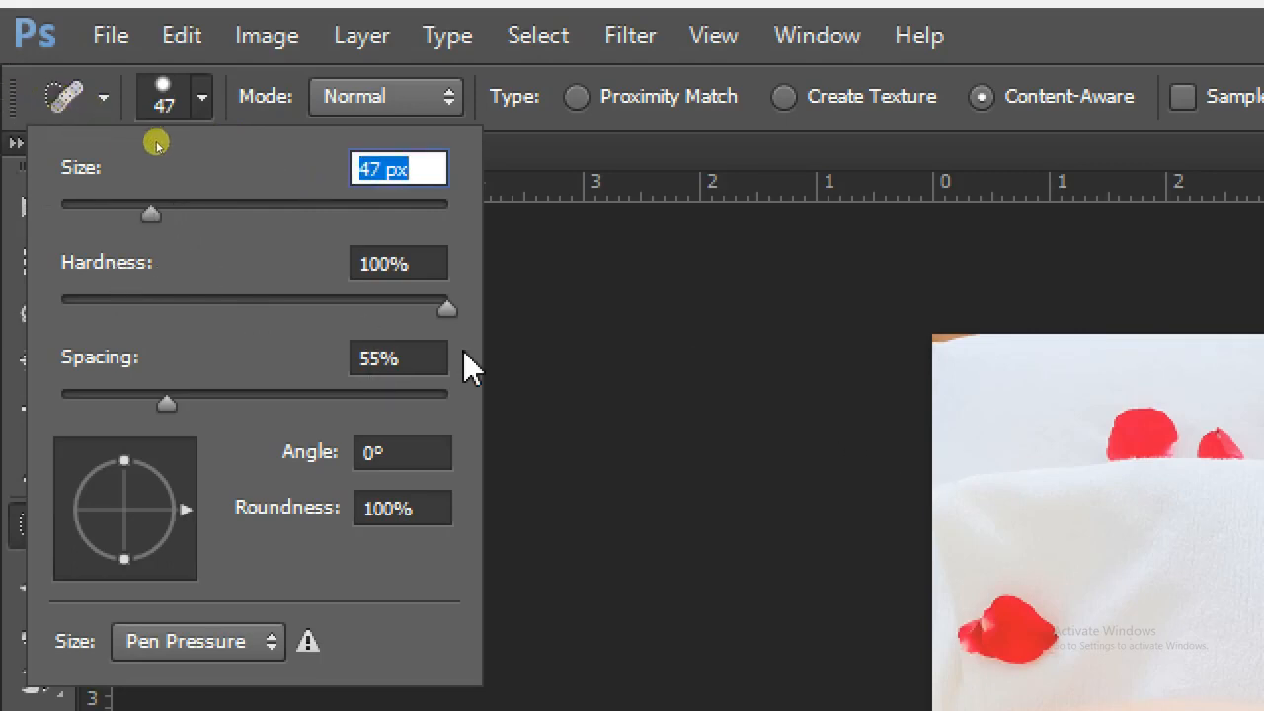
# - Set the healing brush's hardness to 98% and its size to 73 px
pyautogui.moveTo(446, 309); pyautogui.dragTo(256, 318)
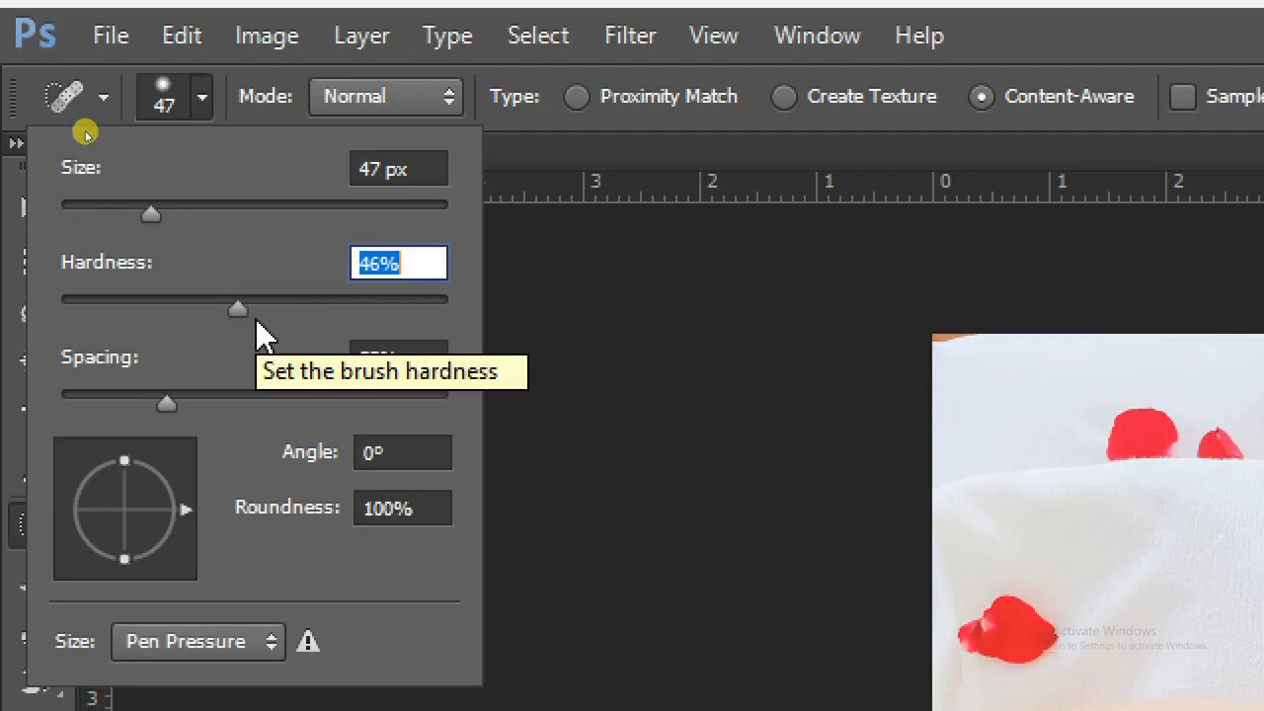
pyautogui.moveTo(240, 310)
pyautogui.mouseDown()
pyautogui.moveTo(265, 321)
pyautogui.moveTo(319, 302)
pyautogui.moveTo(228, 304)
pyautogui.mouseUp()
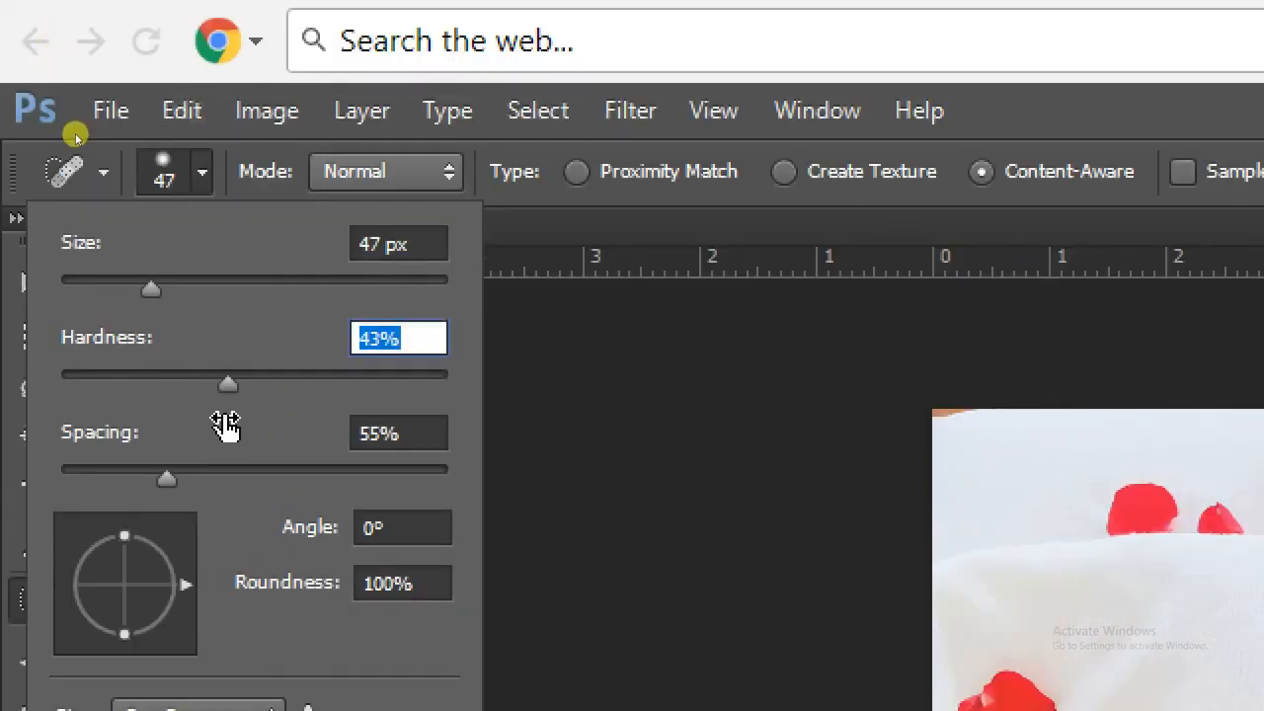
pyautogui.moveTo(228, 384); pyautogui.dragTo(465, 382)
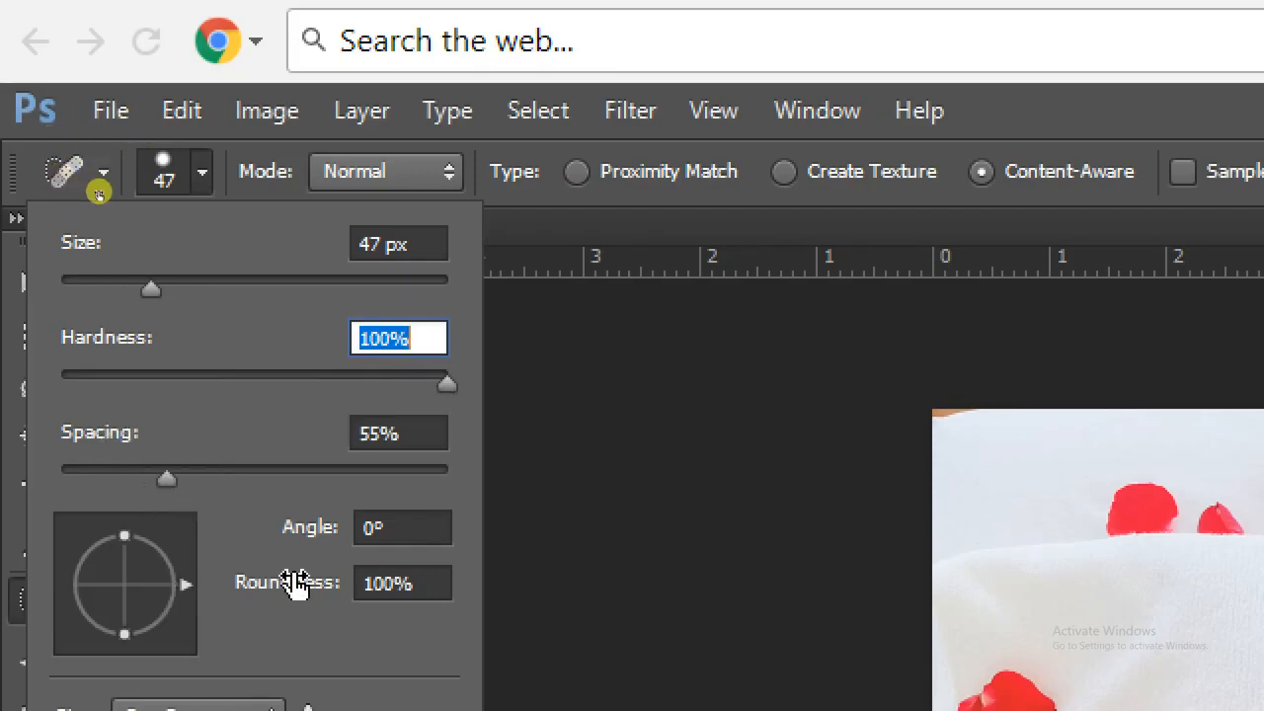
pyautogui.press('Down')
pyautogui.press('Down')
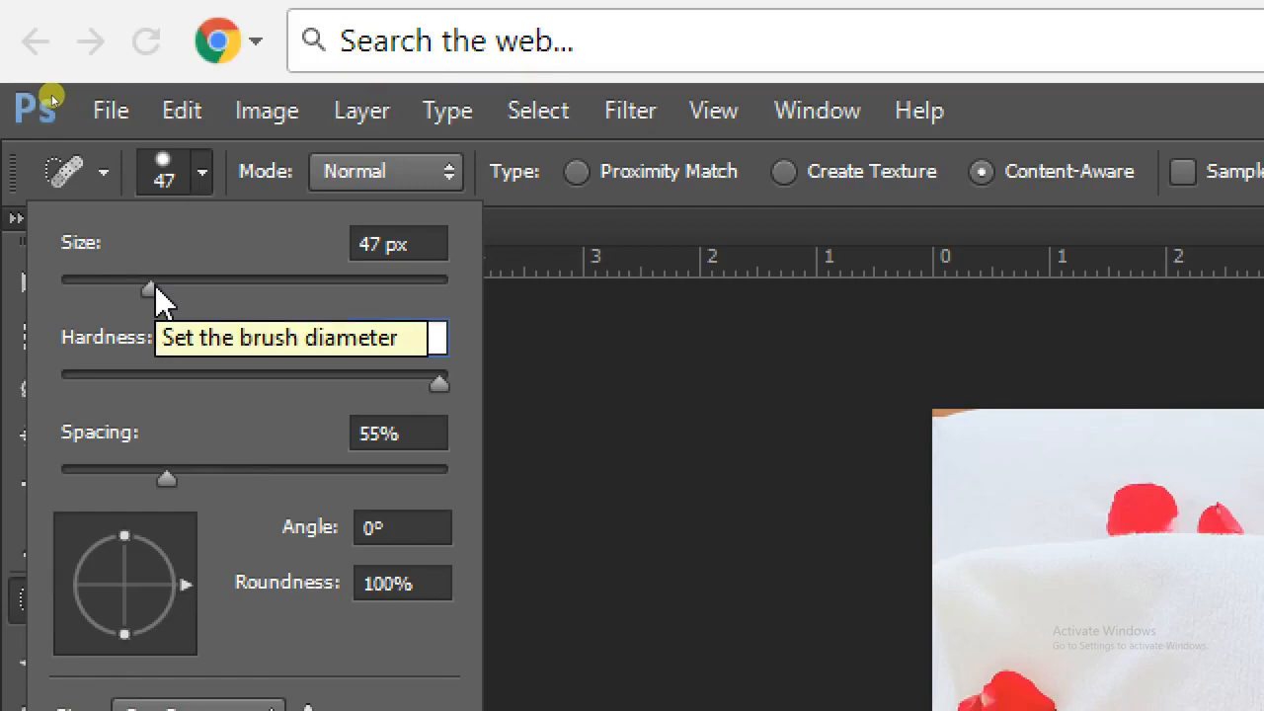
pyautogui.moveTo(150, 286); pyautogui.dragTo(200, 291)
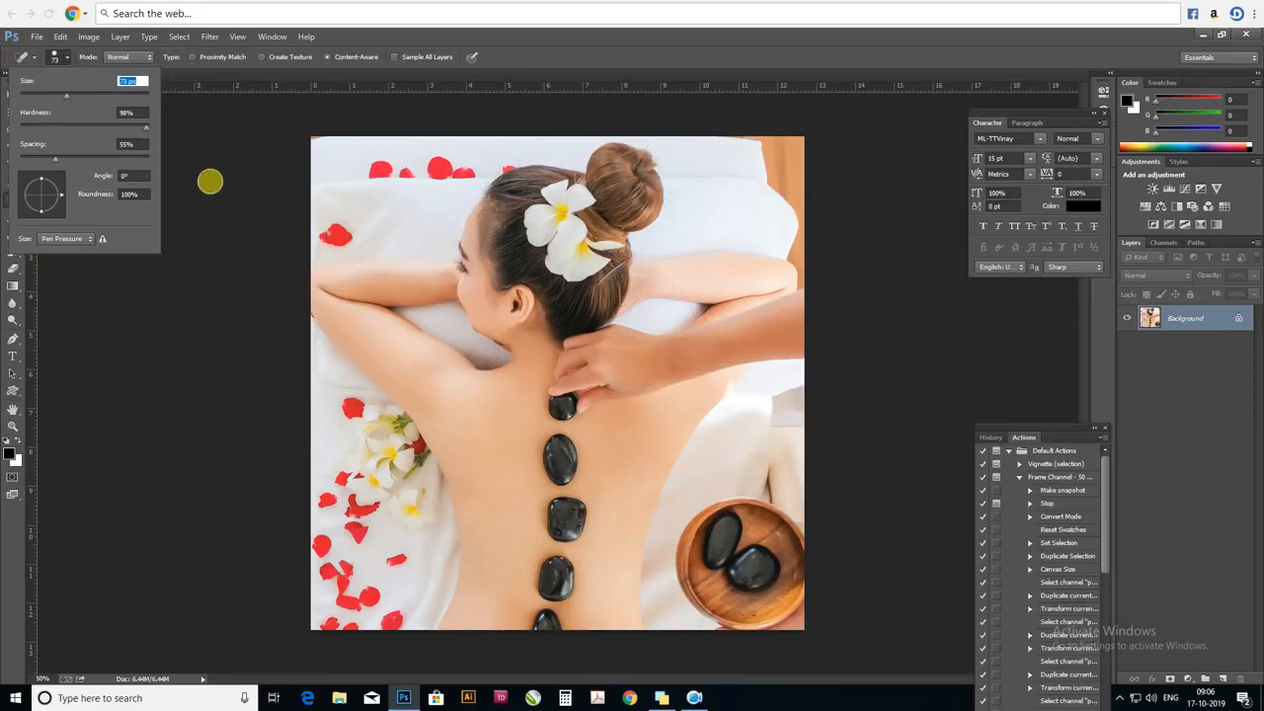
pyautogui.click(605, 520)
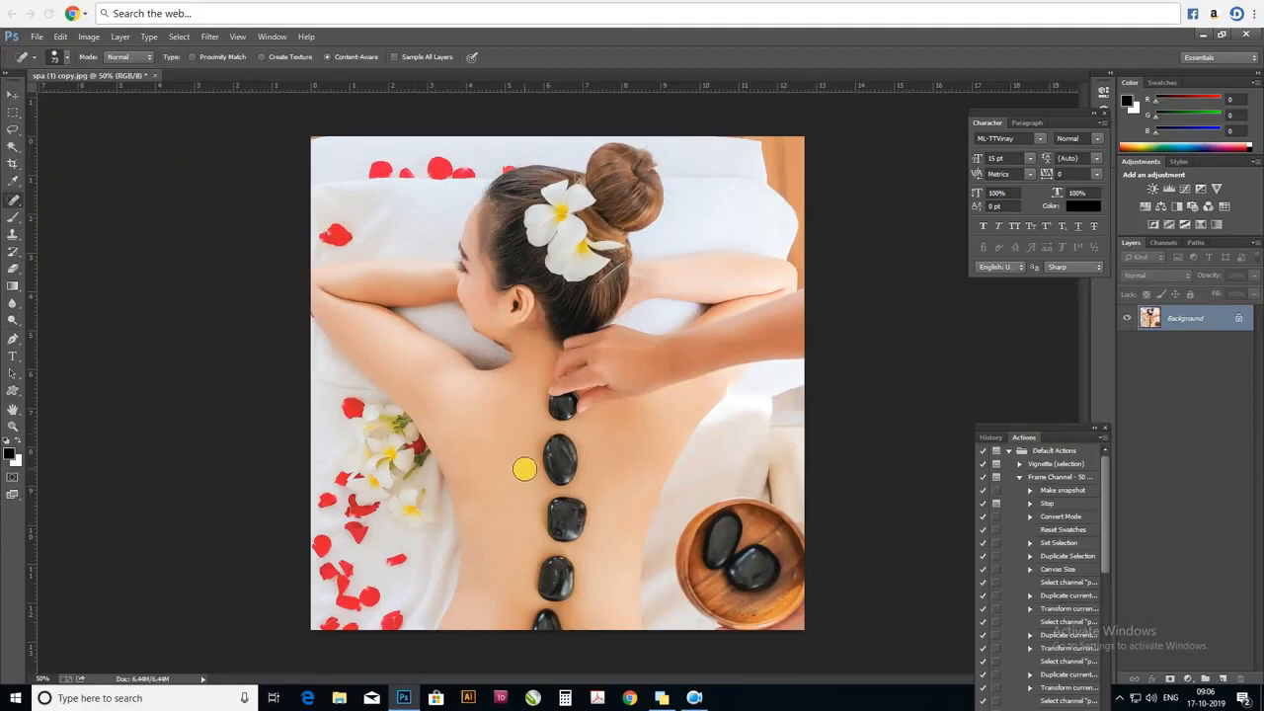
# - Enlarge the healing brush to 90 px and paint out the black stone just below the one under the masseuse's hand
pyautogui.hotkey('ctrl', '+')
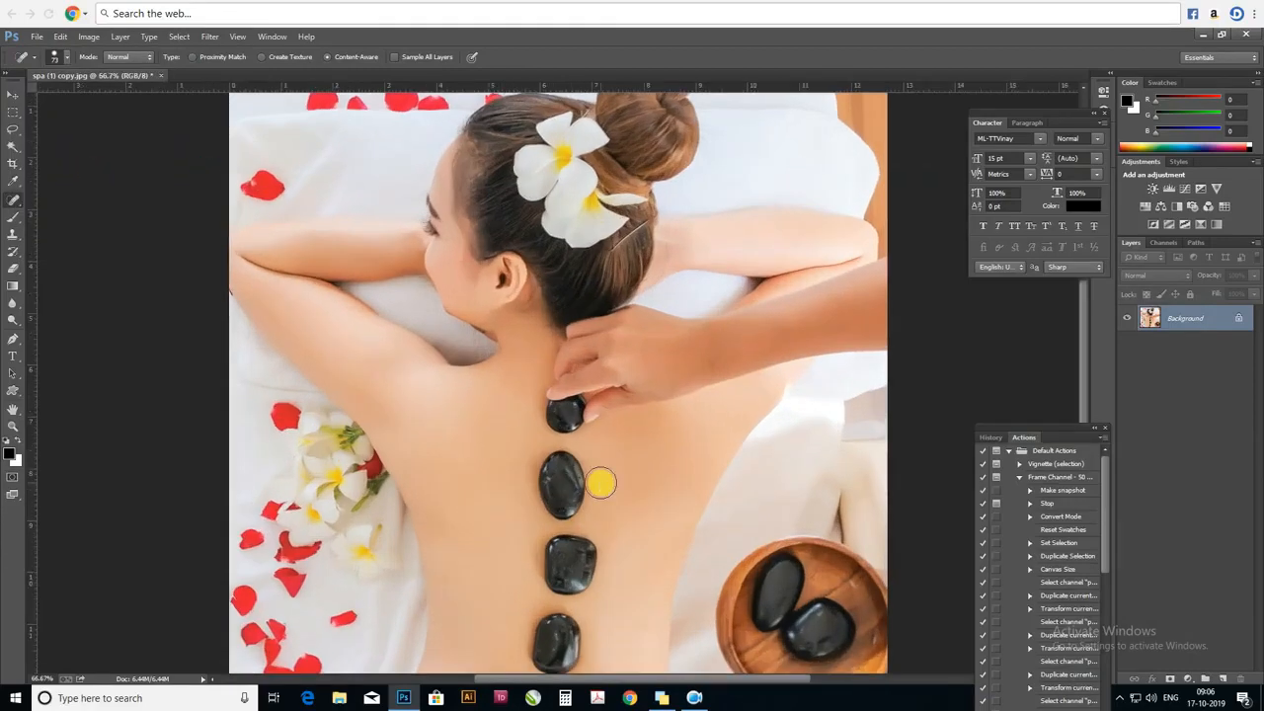
pyautogui.moveTo(644, 489); pyautogui.dragTo(592, 420)
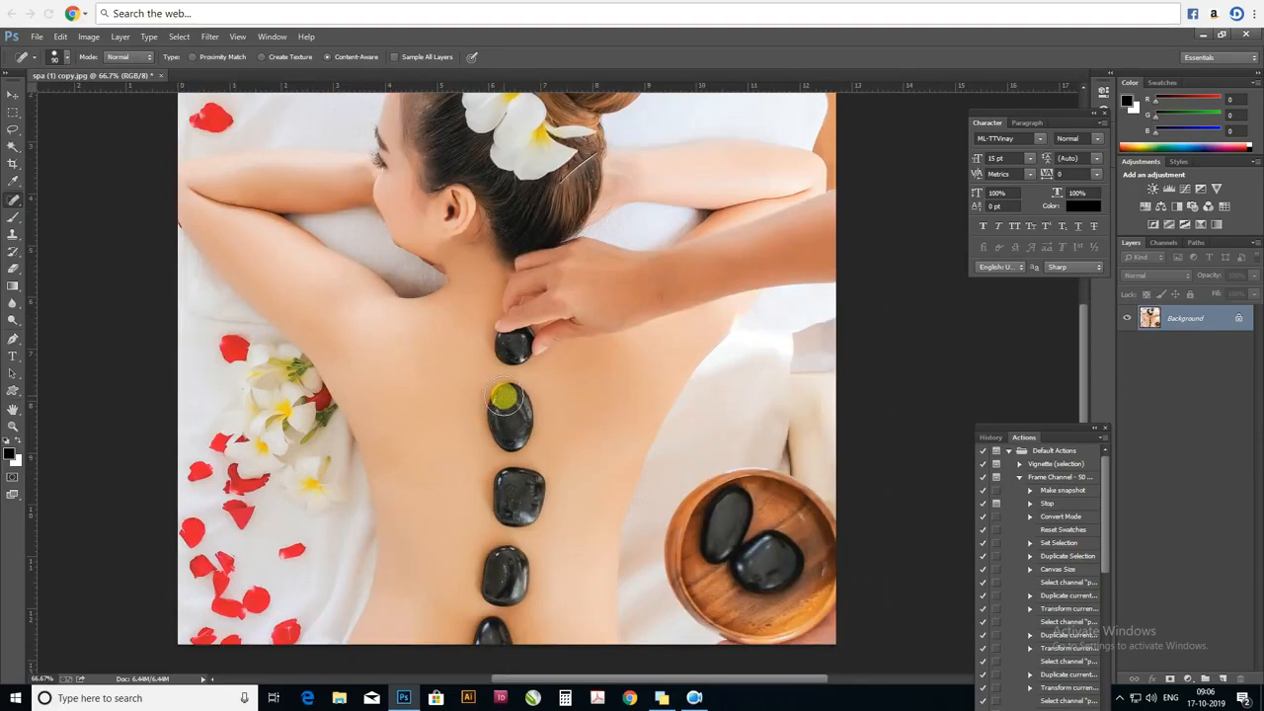
pyautogui.click(506, 397)
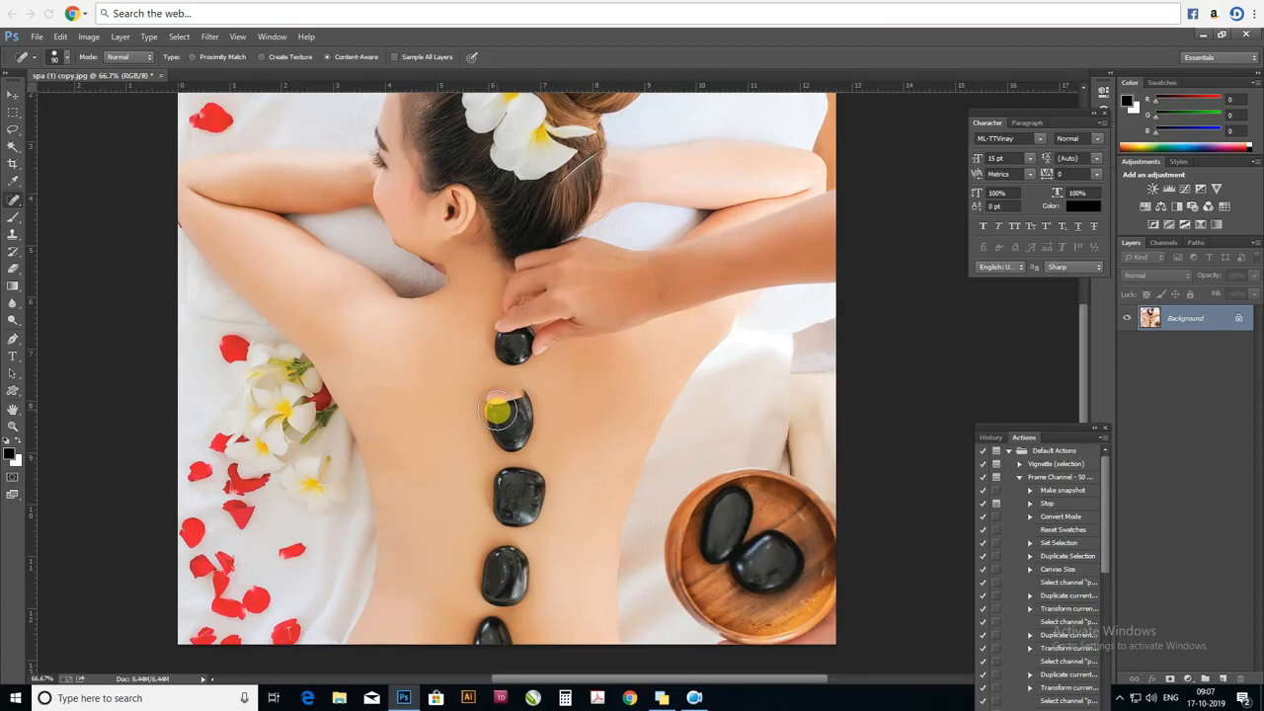
pyautogui.click(497, 406)
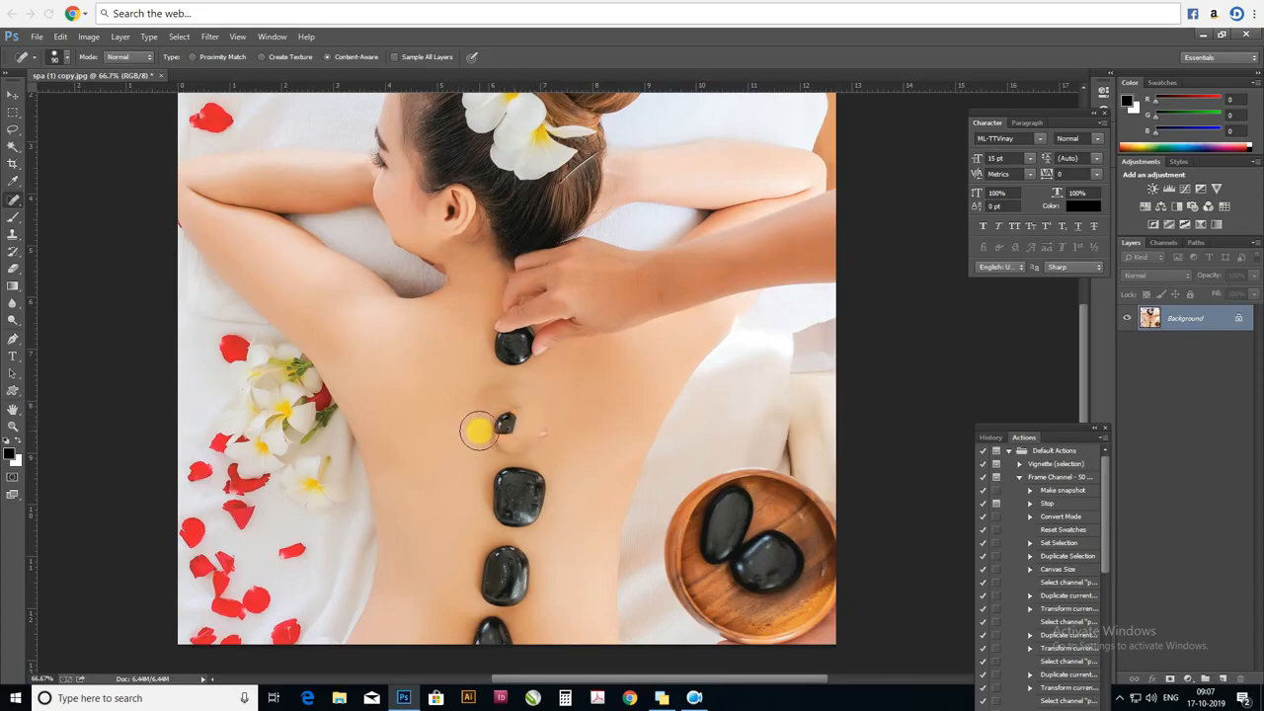
pyautogui.click(504, 437)
pyautogui.click(494, 402)
pyautogui.click(546, 427)
pyautogui.click(537, 432)
pyautogui.click(525, 435)
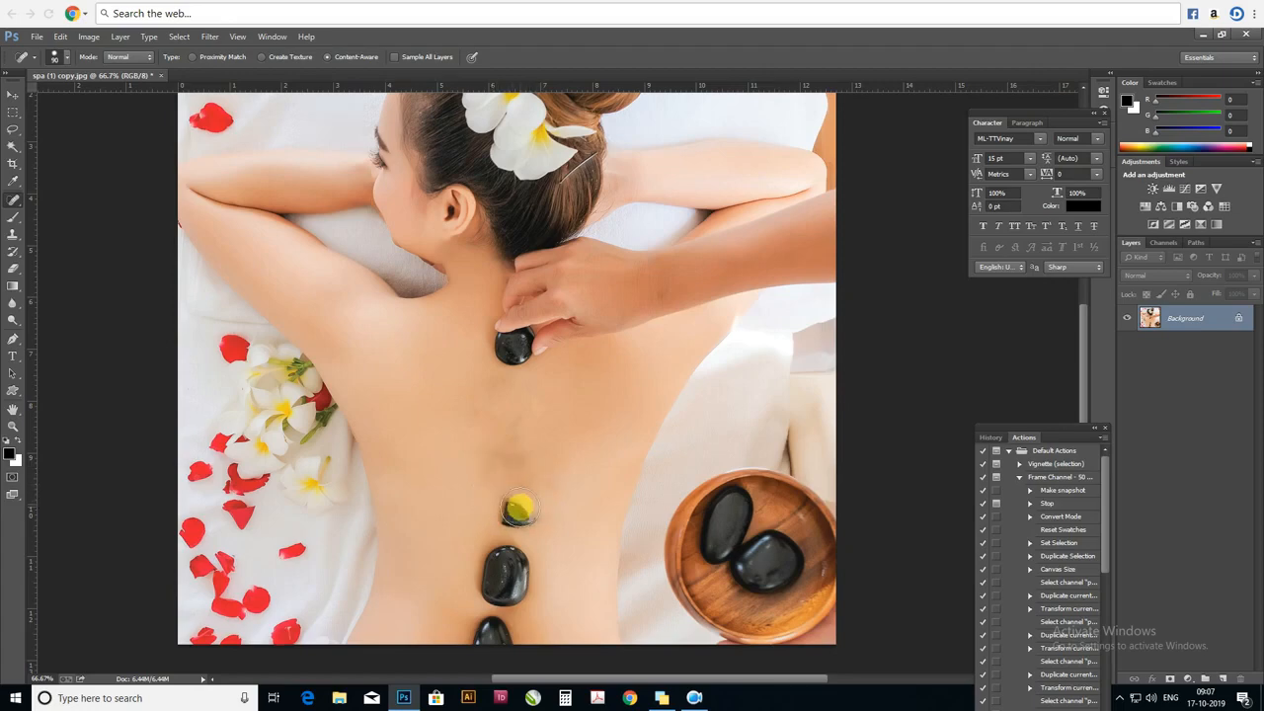
# - Heal away the rest of the half-removed stone on the mid back and blend the skin above it
pyautogui.rightClick(18, 202)
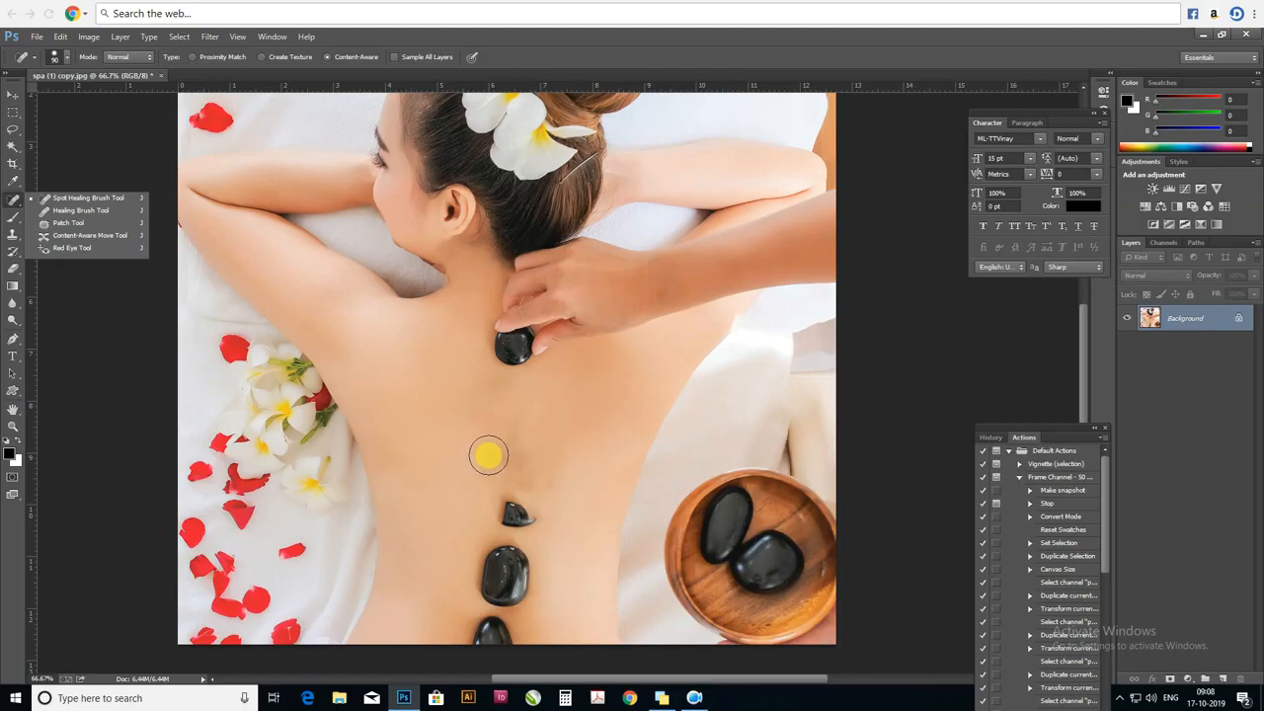
pyautogui.click(527, 516)
pyautogui.click(514, 519)
pyautogui.click(487, 501)
pyautogui.click(524, 493)
pyautogui.click(529, 481)
pyautogui.click(500, 461)
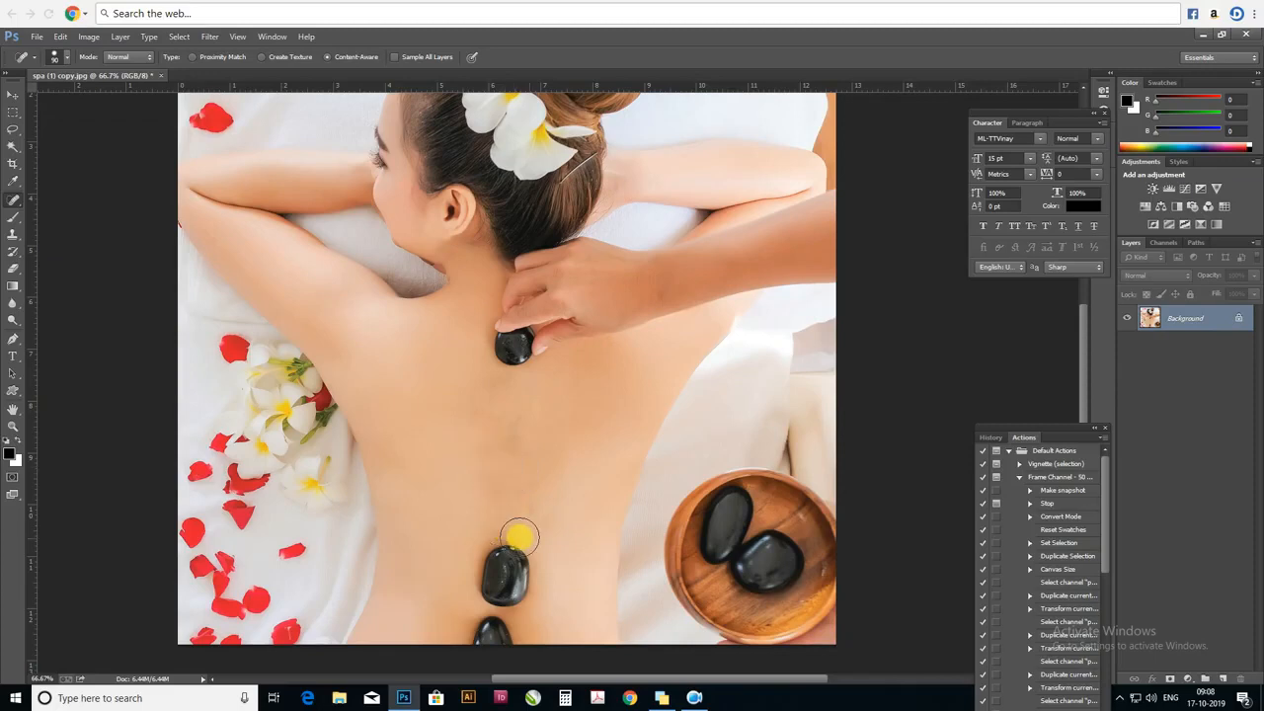
# - Paint out the black stone on the lower back, just above the one at the image's bottom edge
pyautogui.click(484, 543)
pyautogui.click(489, 551)
pyautogui.click(495, 555)
pyautogui.click(502, 547)
pyautogui.click(506, 558)
pyautogui.click(512, 550)
pyautogui.click(530, 557)
pyautogui.click(528, 566)
pyautogui.click(526, 577)
pyautogui.click(530, 577)
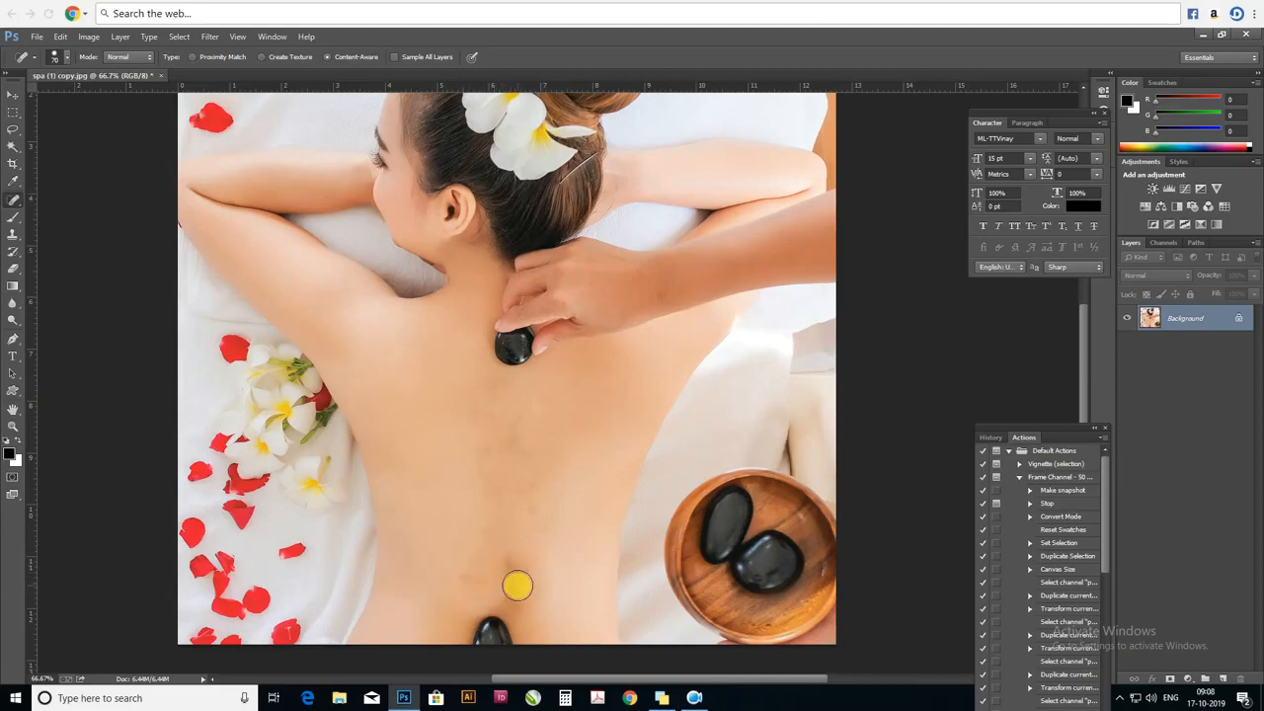
# - Heal the dark marks left where the lower-back stone was and along the spine just above it
pyautogui.click(518, 571)
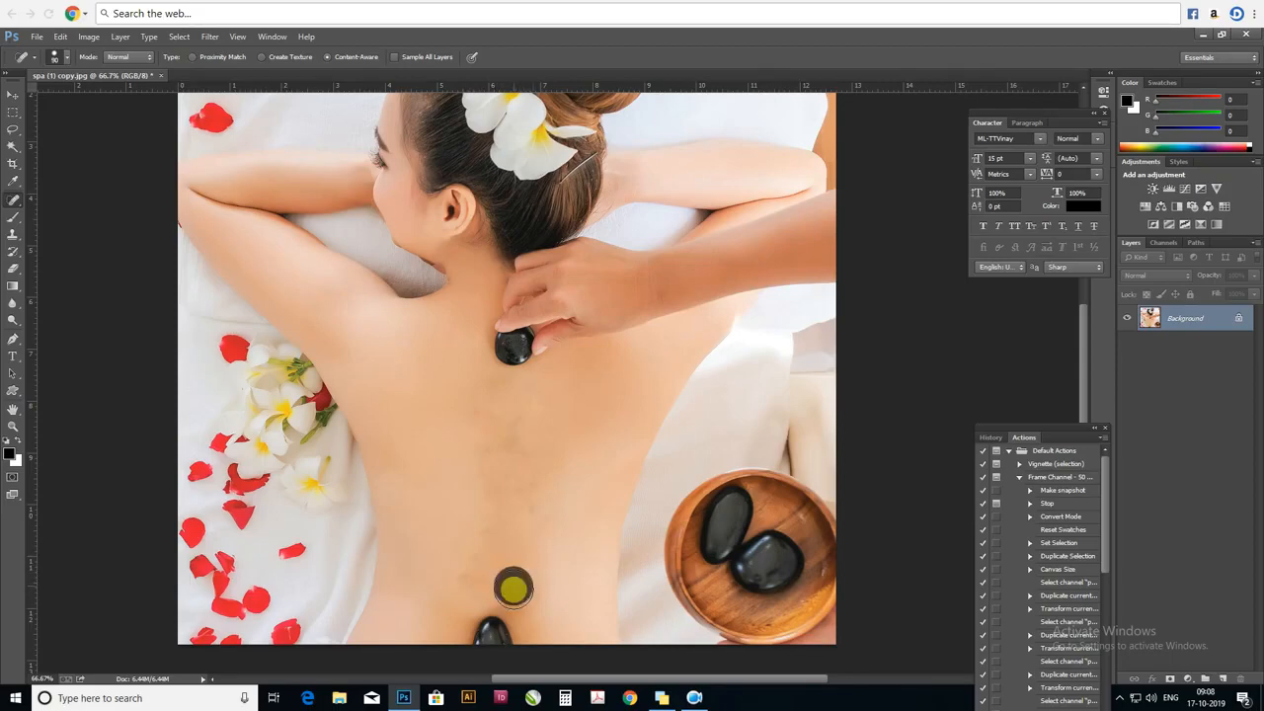
pyautogui.click(475, 564)
pyautogui.click(484, 525)
pyautogui.click(523, 499)
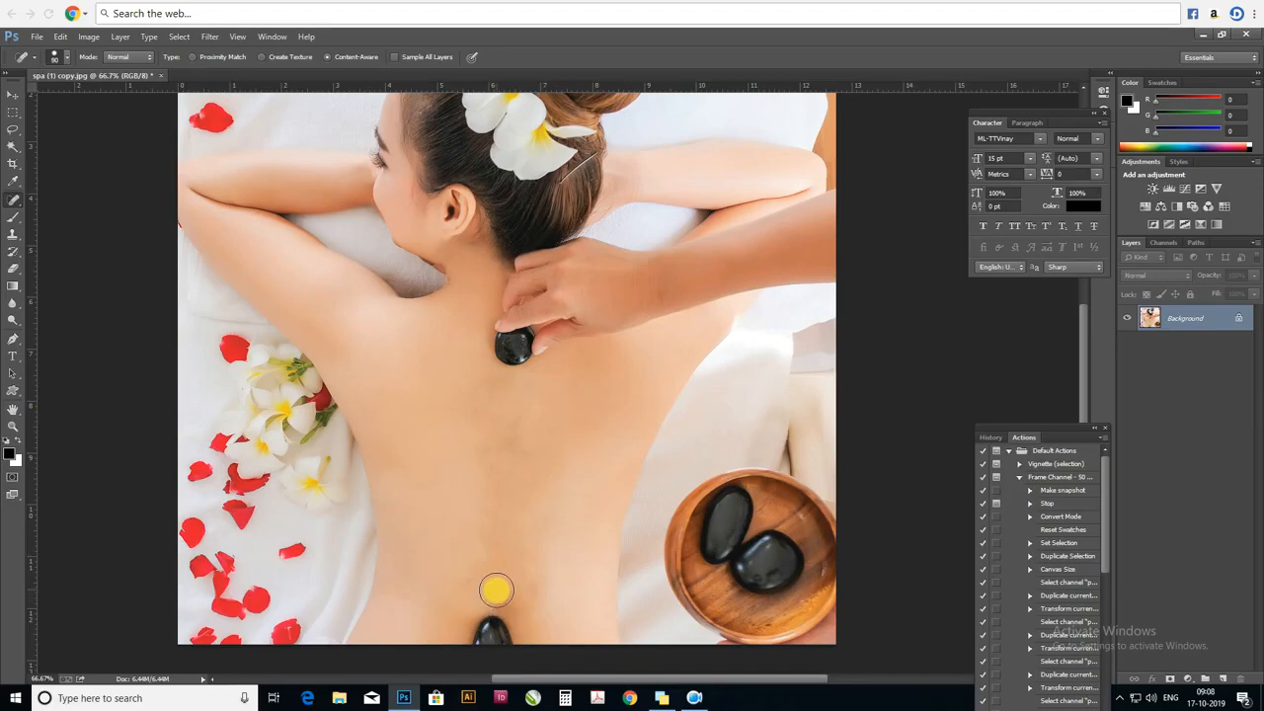
# - Remove the last black stone at the image's bottom edge, reducing the healing brush to 80 px along the way
pyautogui.click(501, 639)
pyautogui.click(475, 605)
pyautogui.click(479, 627)
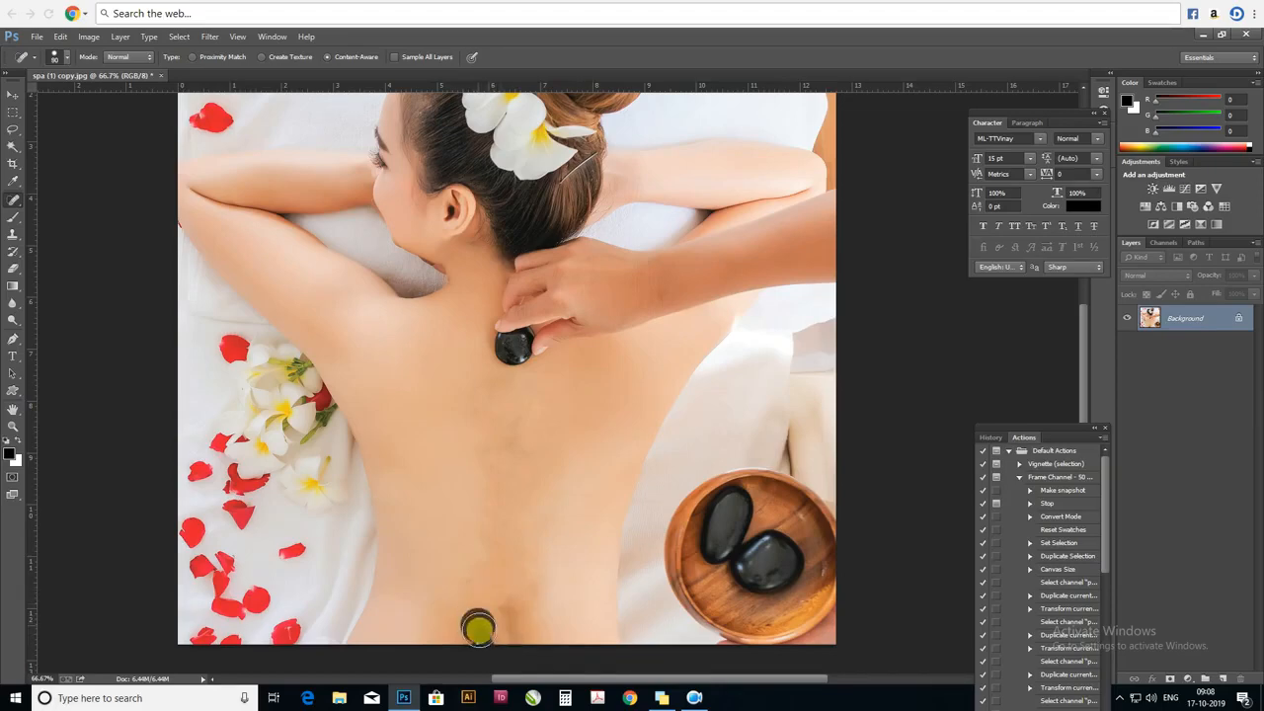
pyautogui.click(481, 639)
pyautogui.press('[')
pyautogui.click(493, 608)
pyautogui.click(494, 626)
pyautogui.click(494, 640)
pyautogui.click(510, 594)
pyautogui.click(511, 609)
pyautogui.click(510, 623)
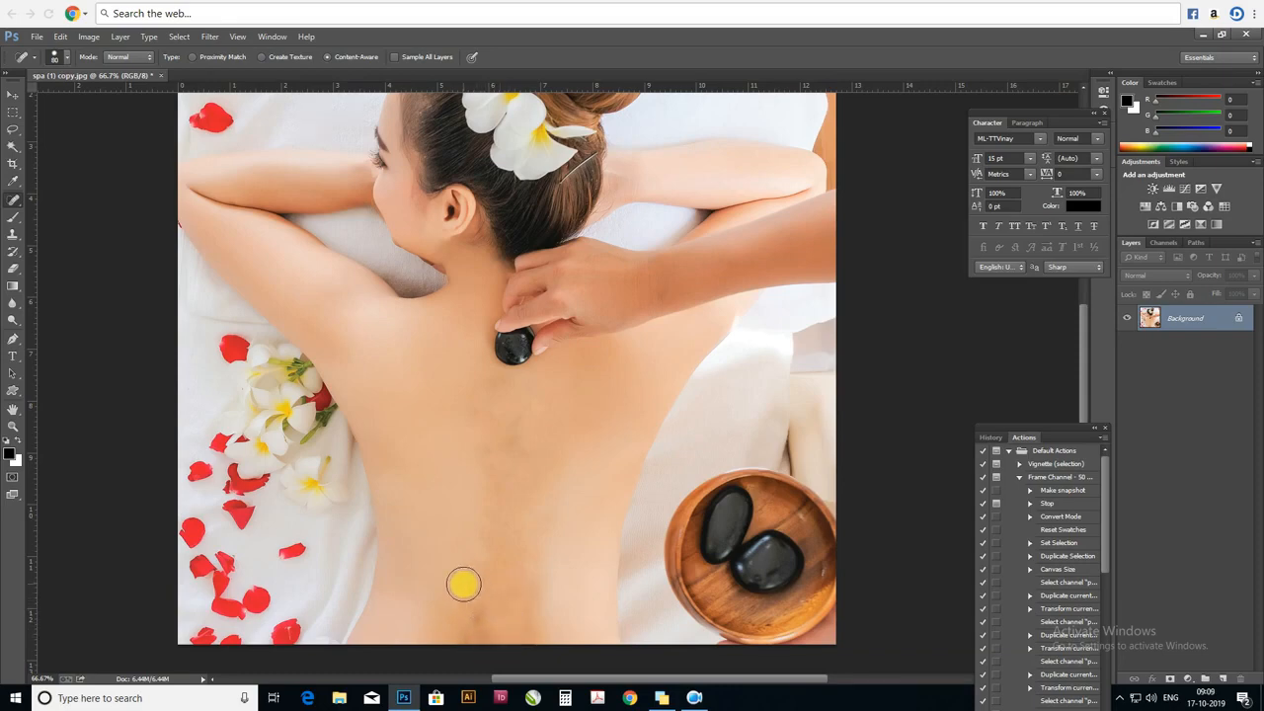
# - Even out the skin along the spine with healing strokes from the lower back up to below the remaining stone
pyautogui.click(527, 584)
pyautogui.click(525, 623)
pyautogui.click(514, 546)
pyautogui.click(497, 477)
pyautogui.click(500, 447)
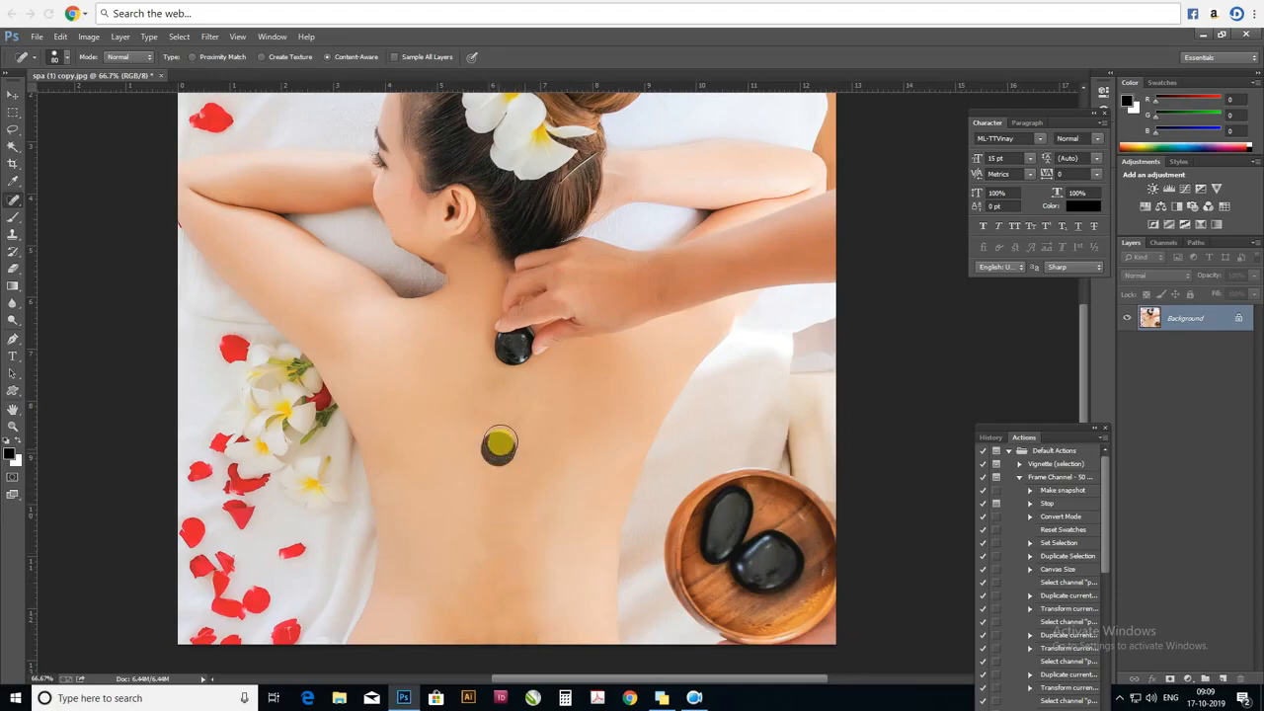
pyautogui.click(506, 420)
pyautogui.click(500, 387)
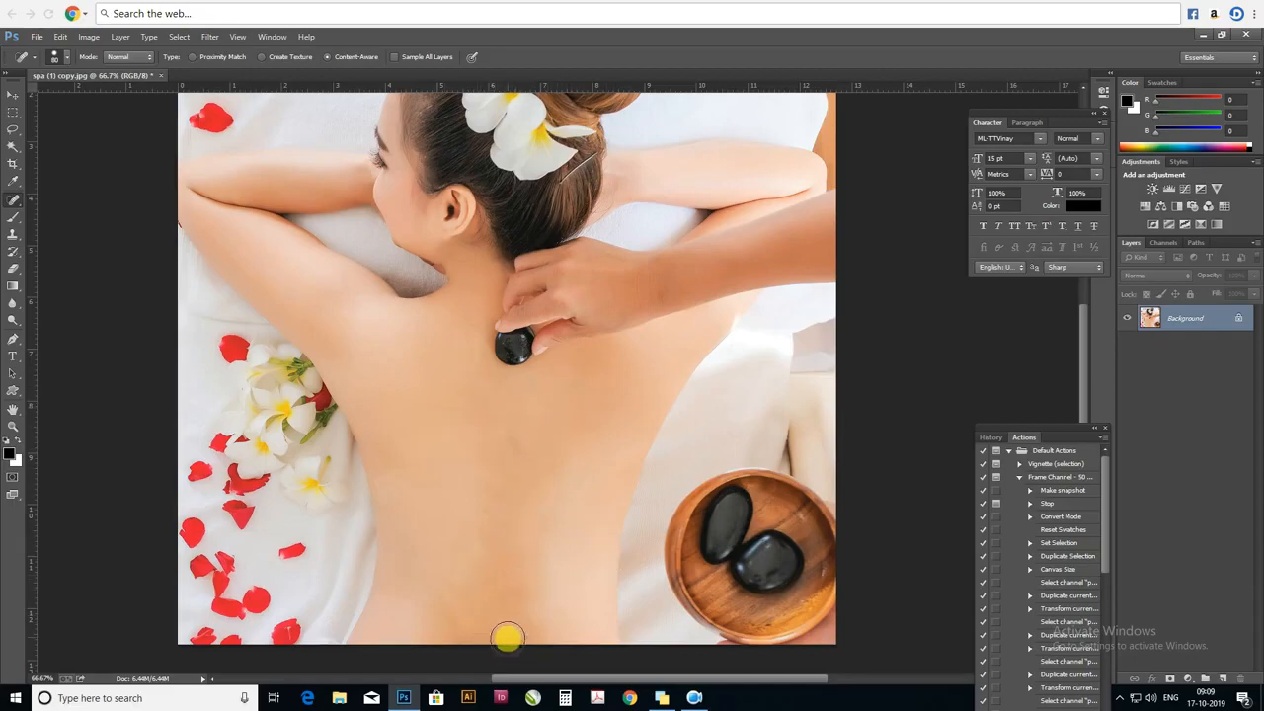
# - Touch up the discoloured patches on both sides of the lower spine with further healing strokes
pyautogui.click(471, 559)
pyautogui.click(471, 578)
pyautogui.click(450, 603)
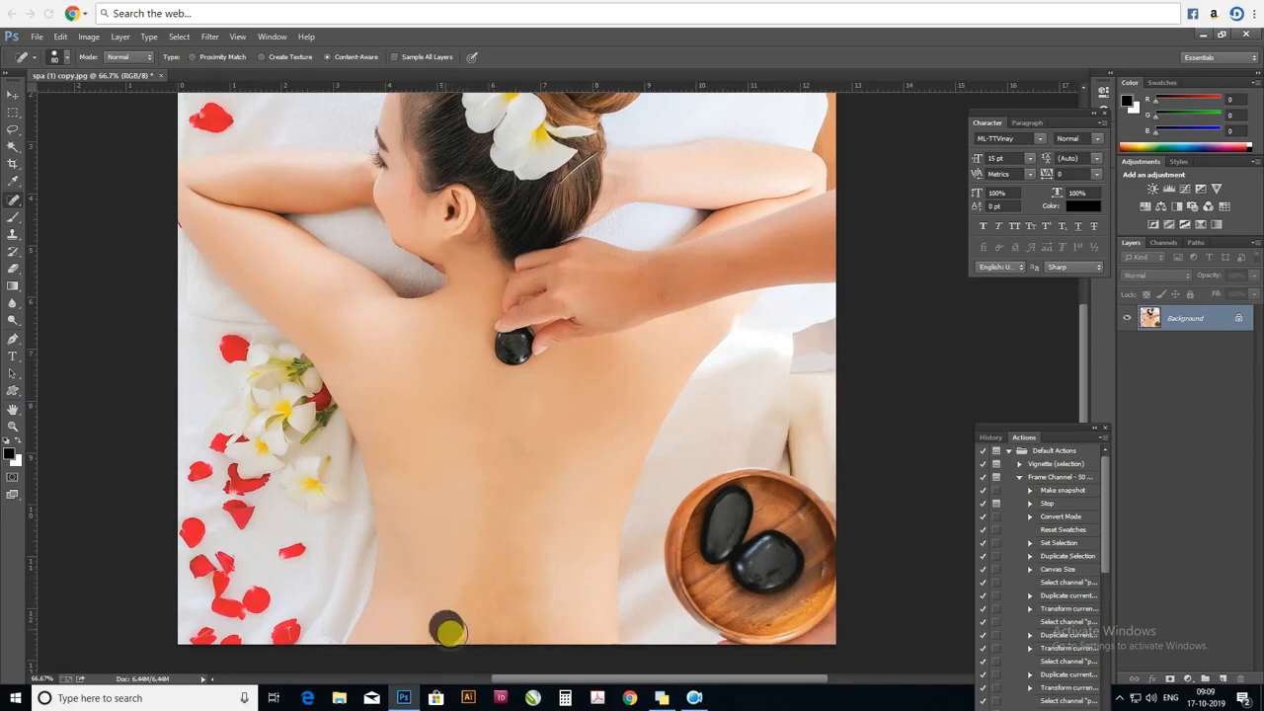
pyautogui.click(524, 556)
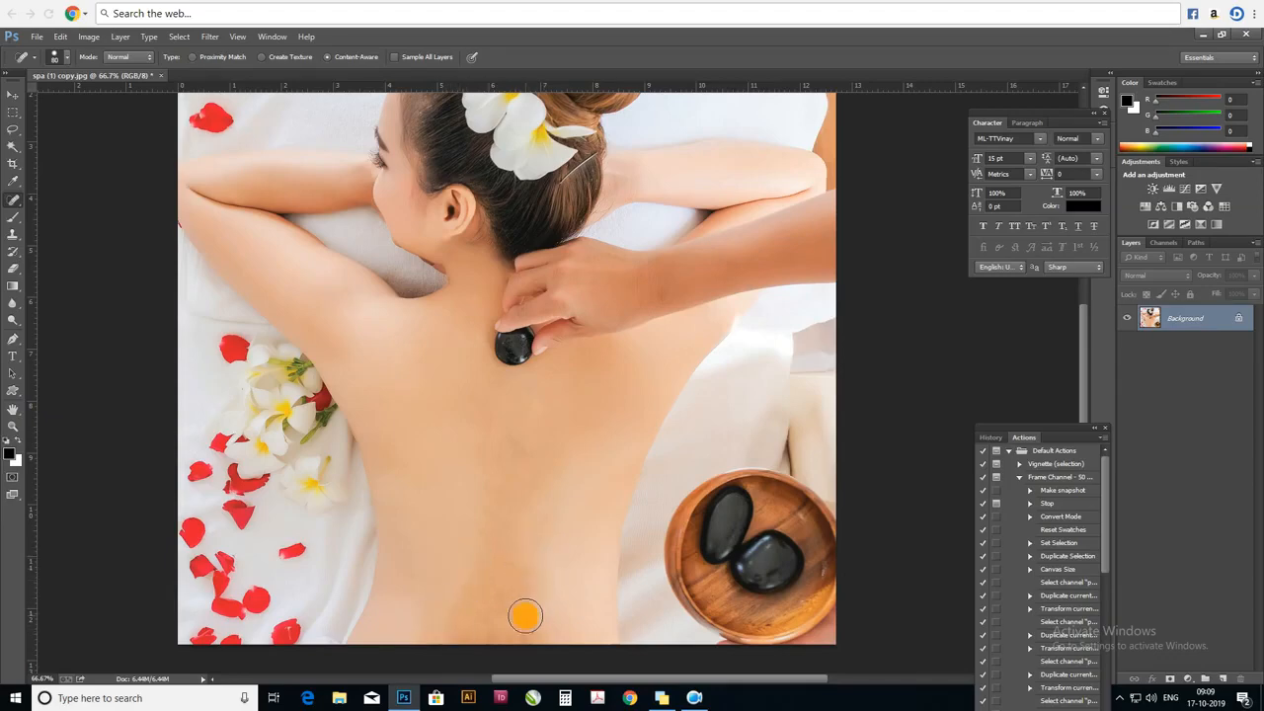
pyautogui.click(514, 588)
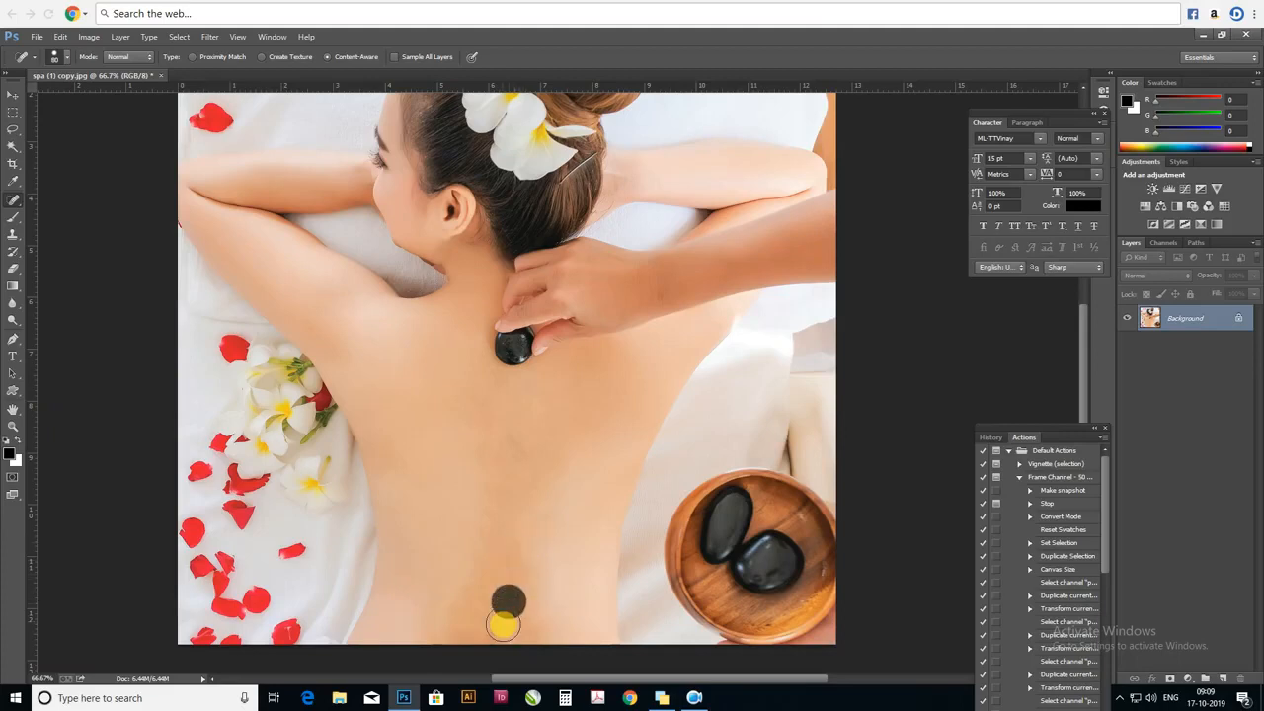
# - Heal the discoloured spots on the lower back near the photo's bottom edge and along the middle of the spine
pyautogui.click(452, 599)
pyautogui.click(454, 628)
pyautogui.click(458, 599)
pyautogui.click(474, 630)
pyautogui.click(535, 547)
pyautogui.click(510, 535)
pyautogui.click(502, 450)
pyautogui.click(451, 590)
pyautogui.click(454, 626)
pyautogui.click(525, 548)
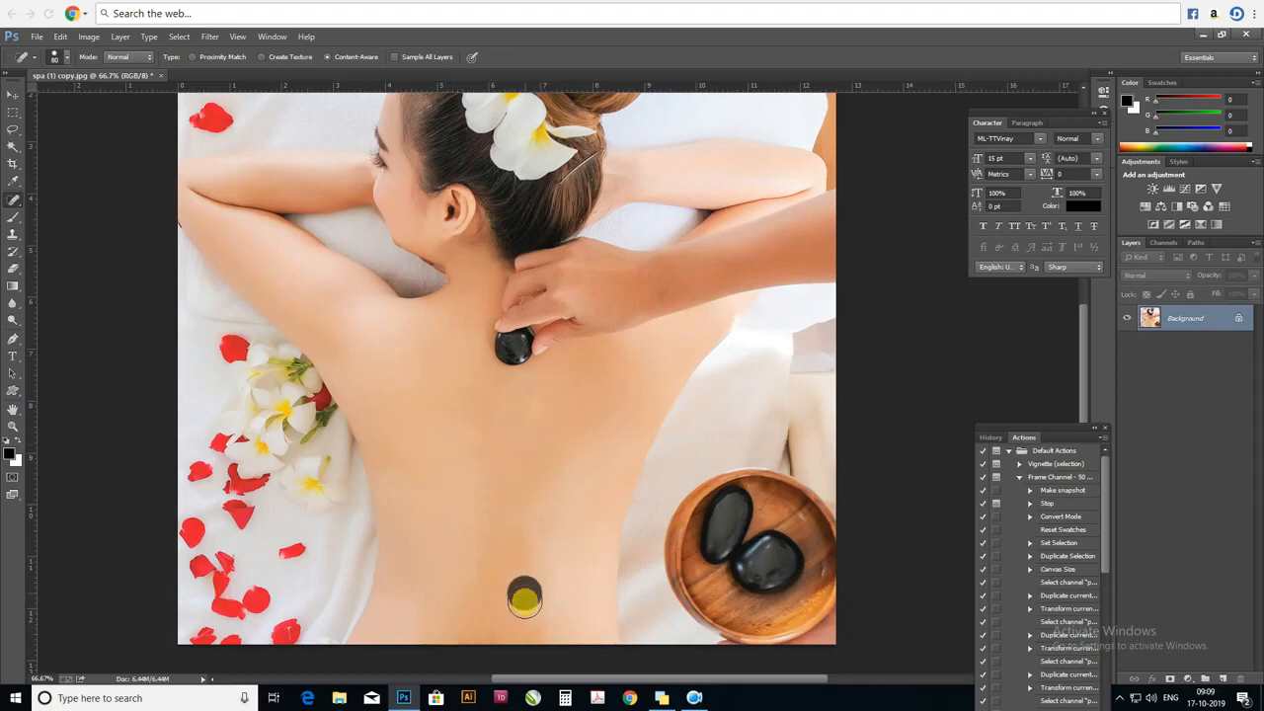
# - Blend the uneven skin just right of the lower spine and the patch near the waist's left side
pyautogui.click(528, 521)
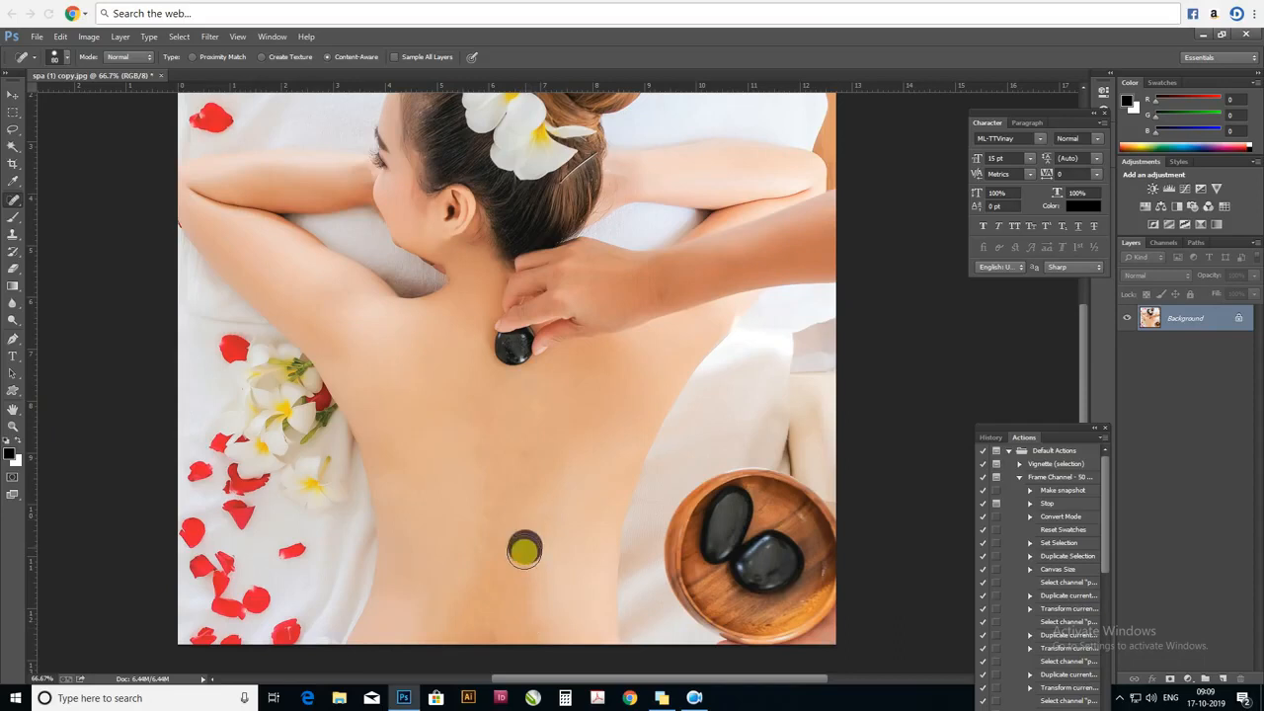
pyautogui.click(540, 534)
pyautogui.click(525, 548)
pyautogui.click(523, 565)
pyautogui.click(520, 609)
pyautogui.click(443, 584)
pyautogui.click(452, 603)
# - Smooth the skin tone from the mid-back below the held stone down along the spine to the bottom edge
pyautogui.click(513, 428)
pyautogui.click(517, 446)
pyautogui.click(520, 454)
pyautogui.click(474, 453)
pyautogui.click(482, 478)
pyautogui.click(513, 521)
pyautogui.click(517, 571)
pyautogui.click(516, 625)
pyautogui.click(553, 555)
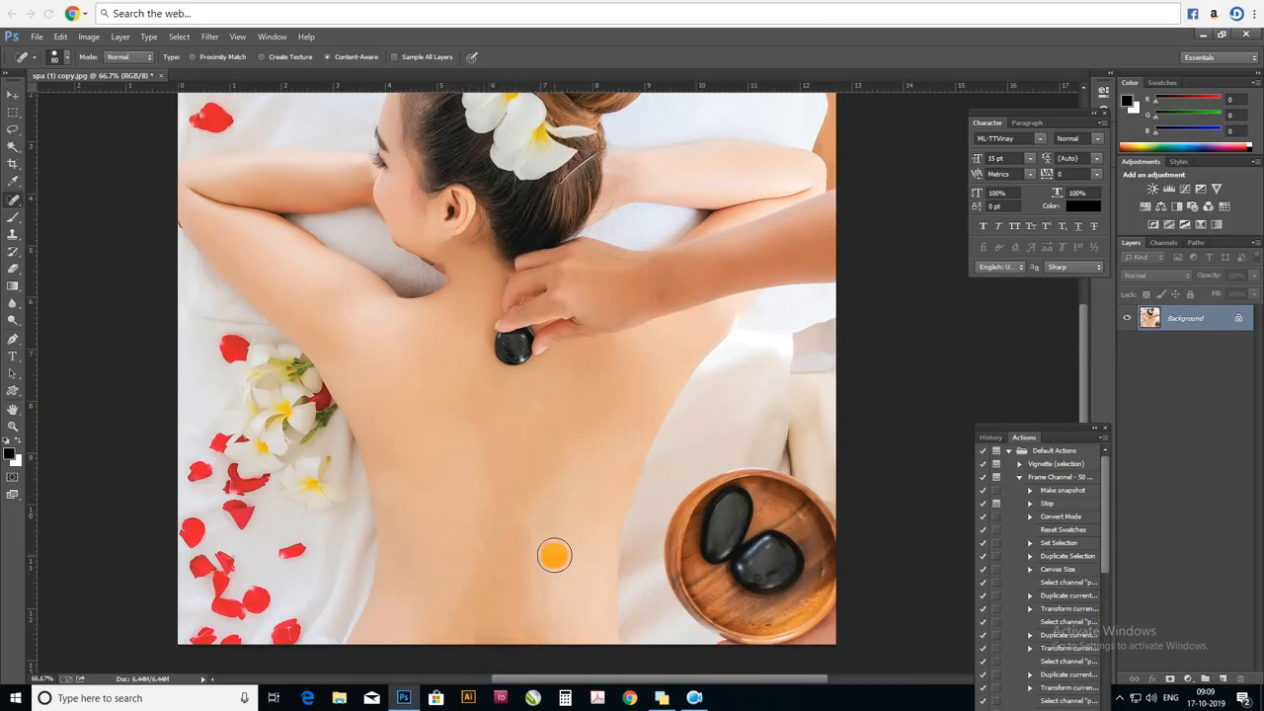
pyautogui.click(529, 533)
pyautogui.click(505, 636)
pyautogui.click(495, 618)
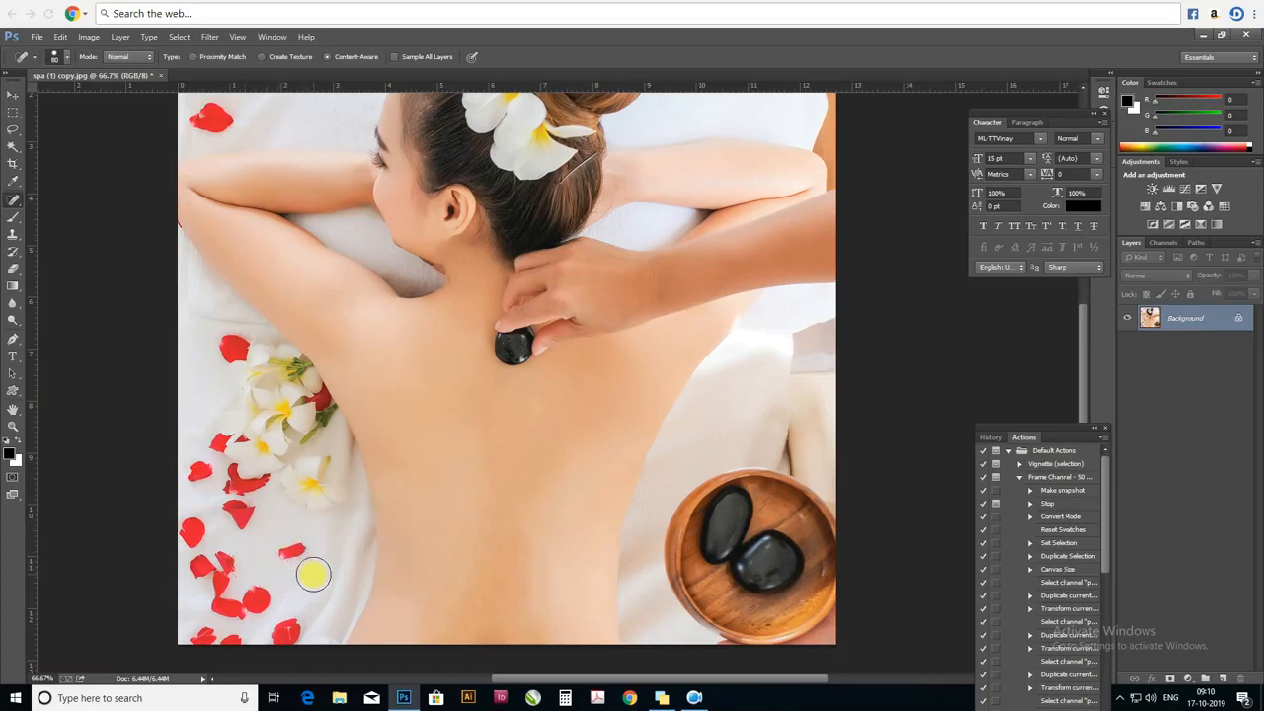
# - Remove the scattered red petals from the sheet to the left of the woman's waist, below the flowers
pyautogui.click(292, 551)
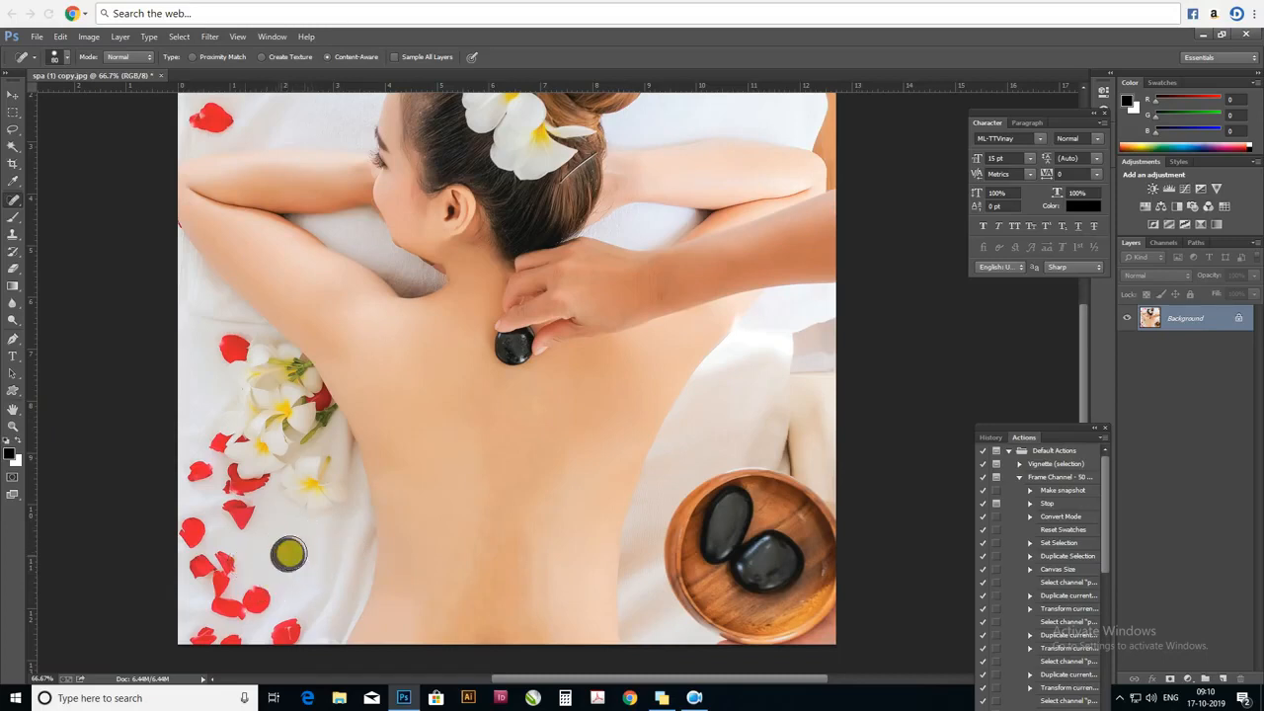
pyautogui.click(286, 628)
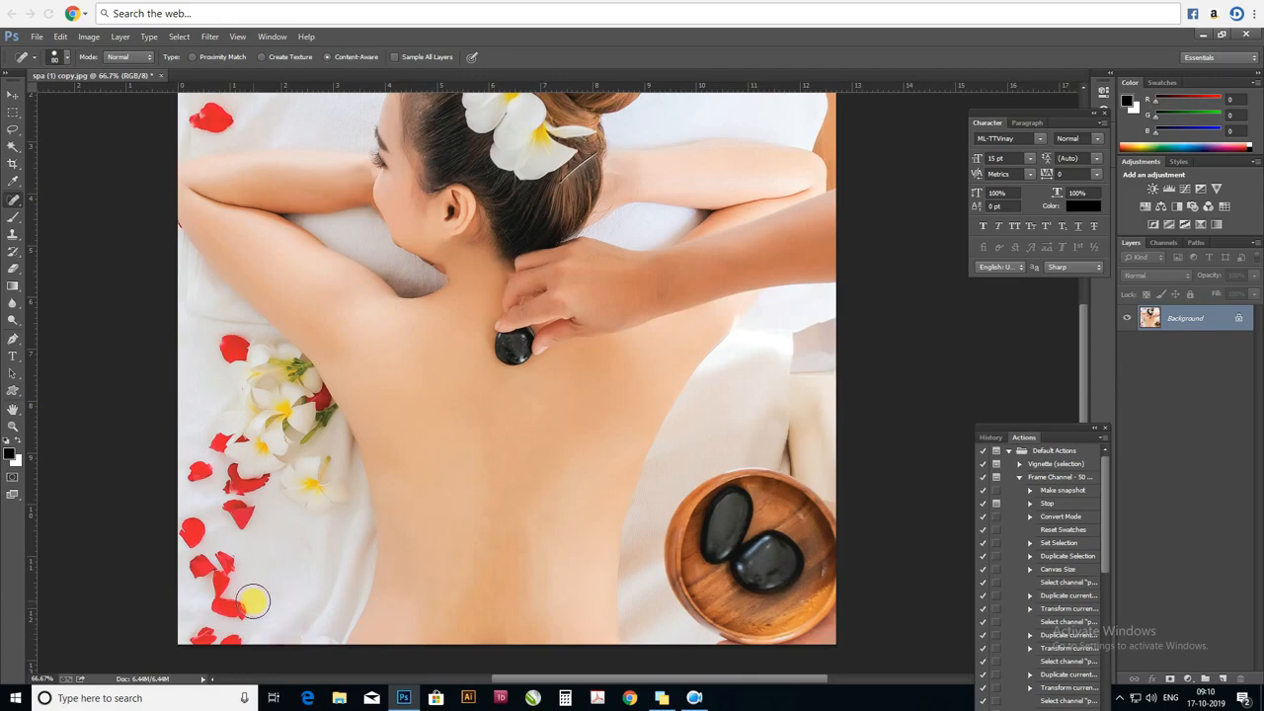
pyautogui.click(242, 610)
pyautogui.click(226, 606)
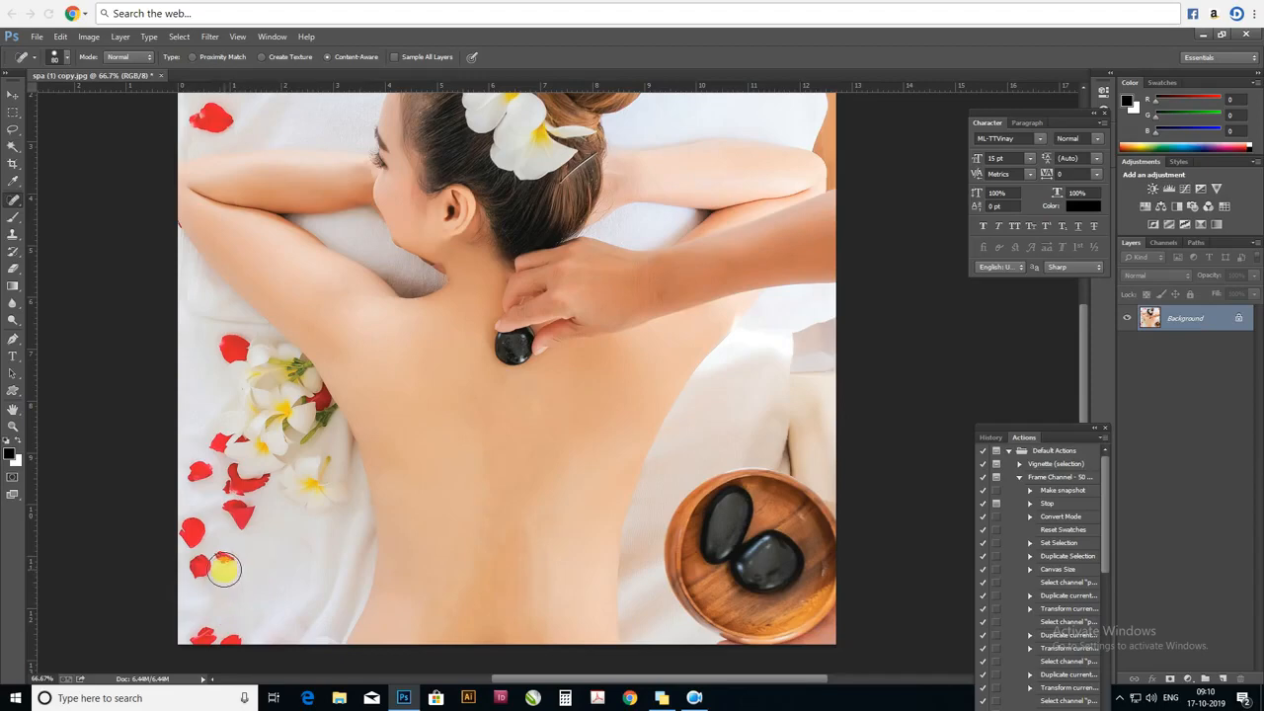
pyautogui.click(204, 565)
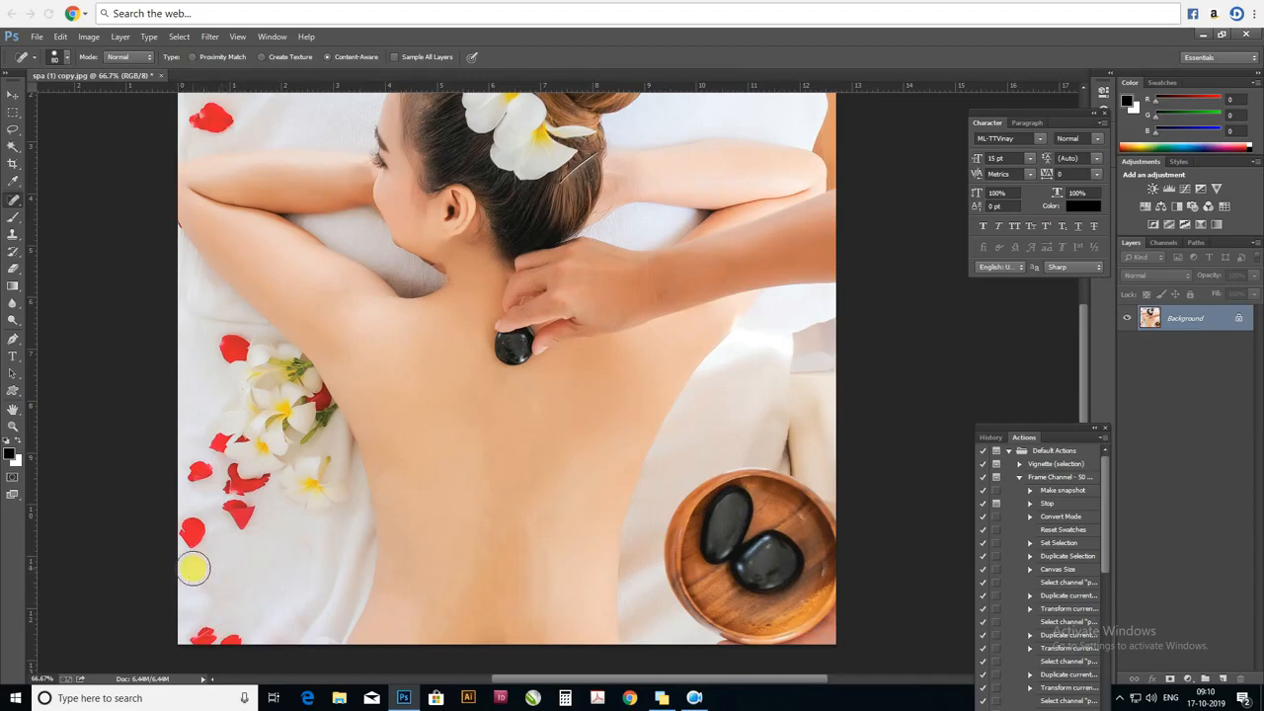
pyautogui.click(192, 532)
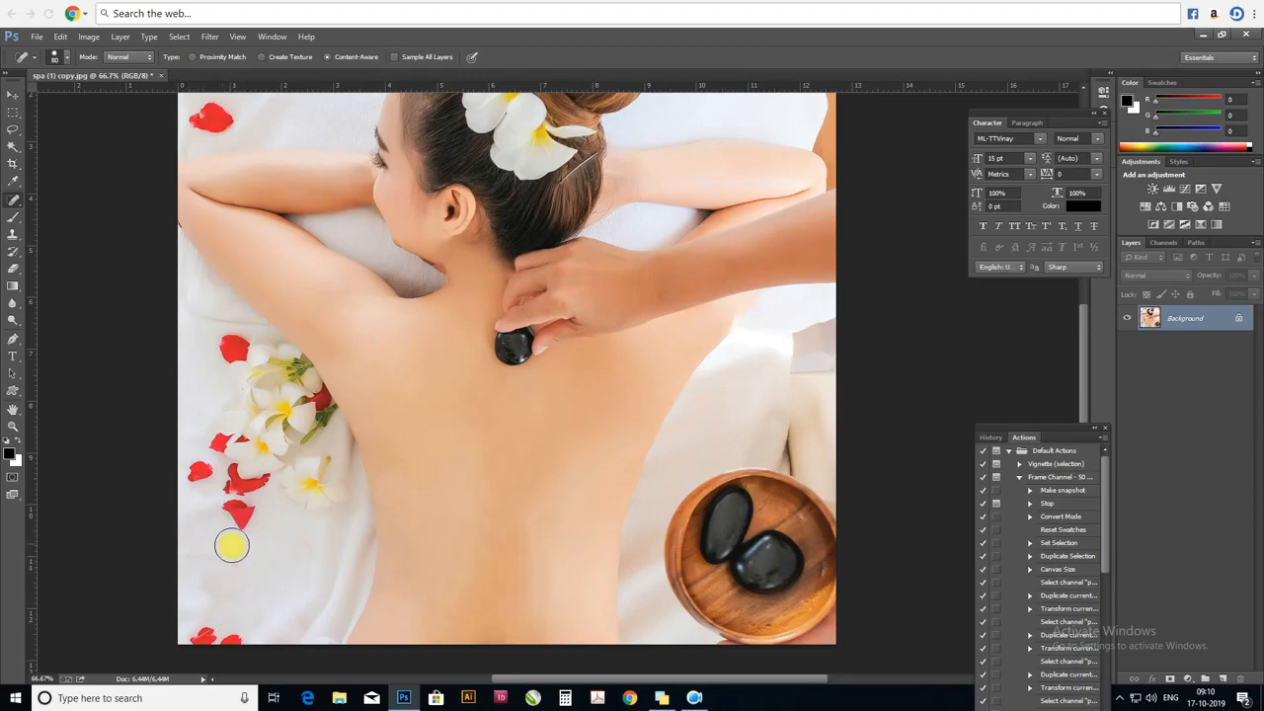
pyautogui.click(240, 516)
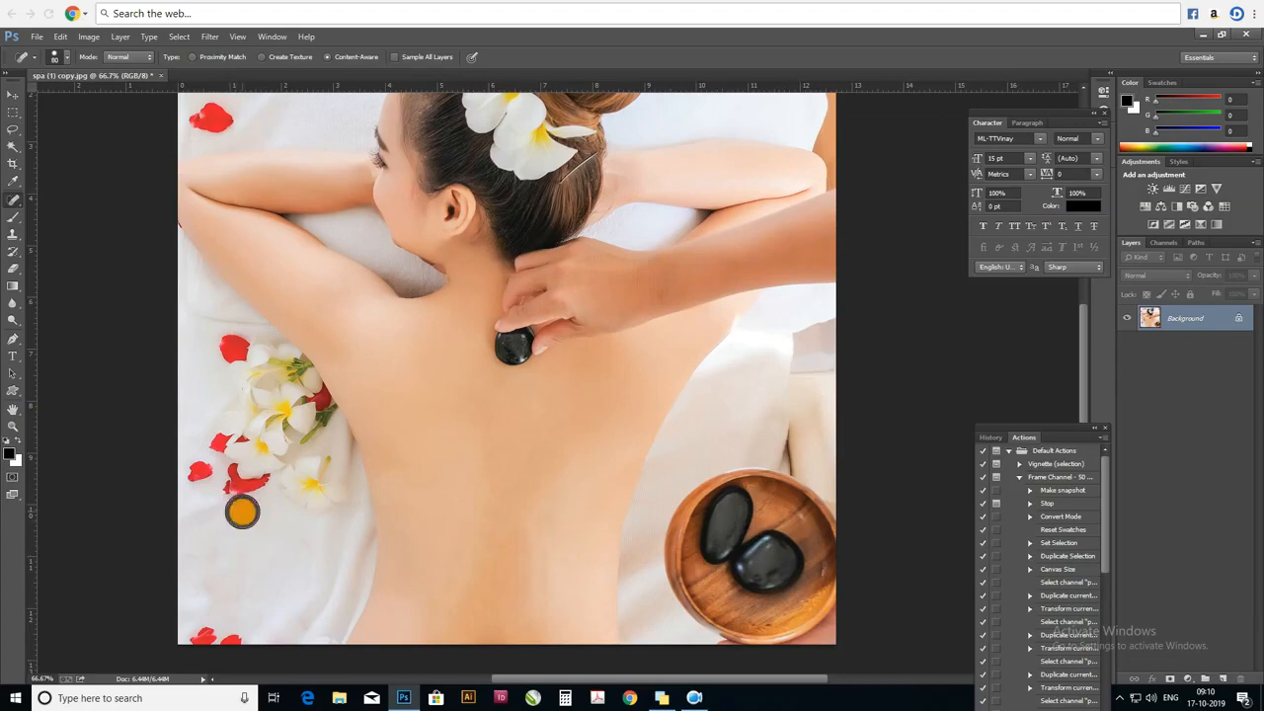
# - Remove the red petals just below and left of the flowers and those at the photo's bottom-left edge
pyautogui.click(237, 492)
pyautogui.click(224, 488)
pyautogui.click(185, 491)
pyautogui.click(199, 475)
pyautogui.click(209, 604)
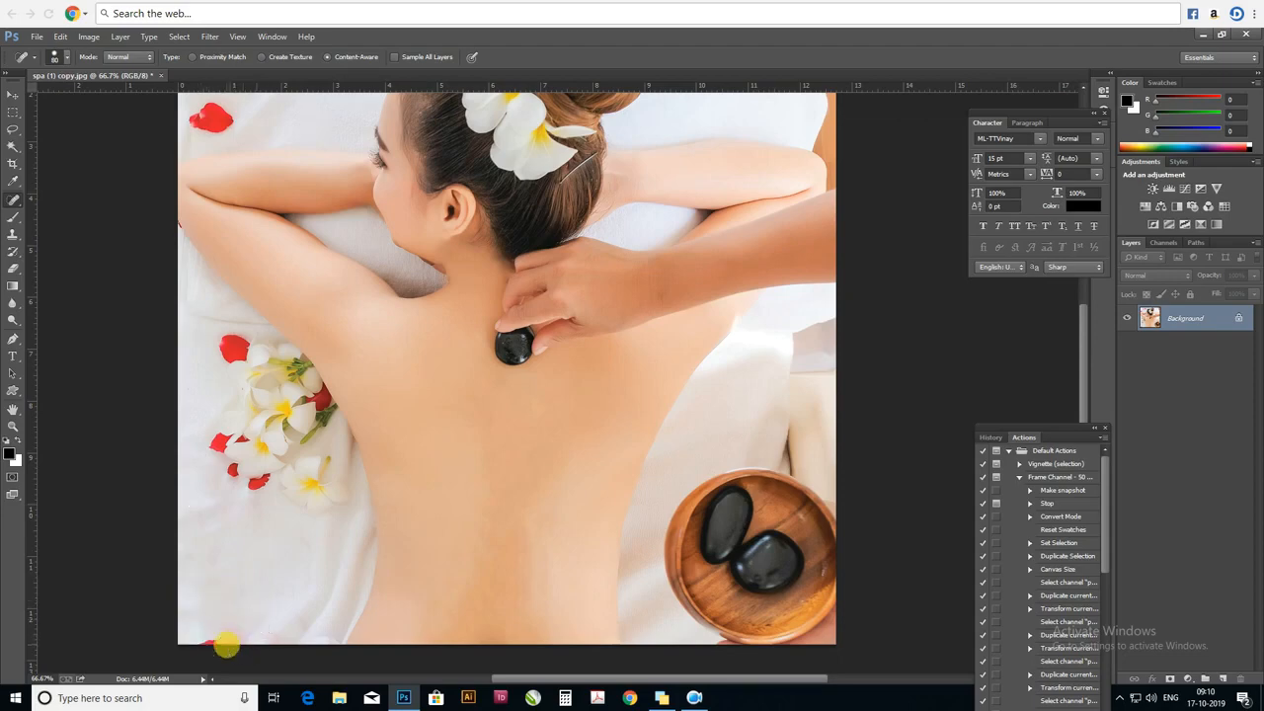
pyautogui.moveTo(232, 619); pyautogui.dragTo(237, 644)
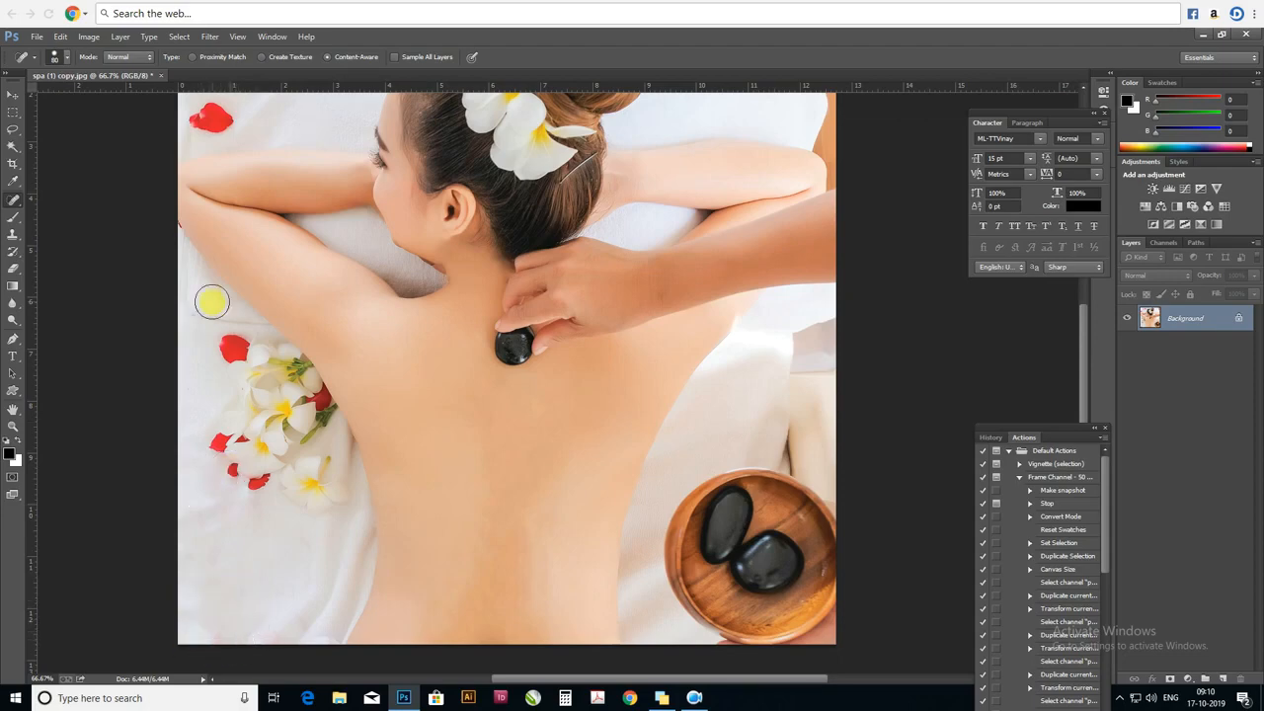
# - Remove the red petal on the sheet above the woman's left elbow
pyautogui.click(272, 119)
pyautogui.click(227, 119)
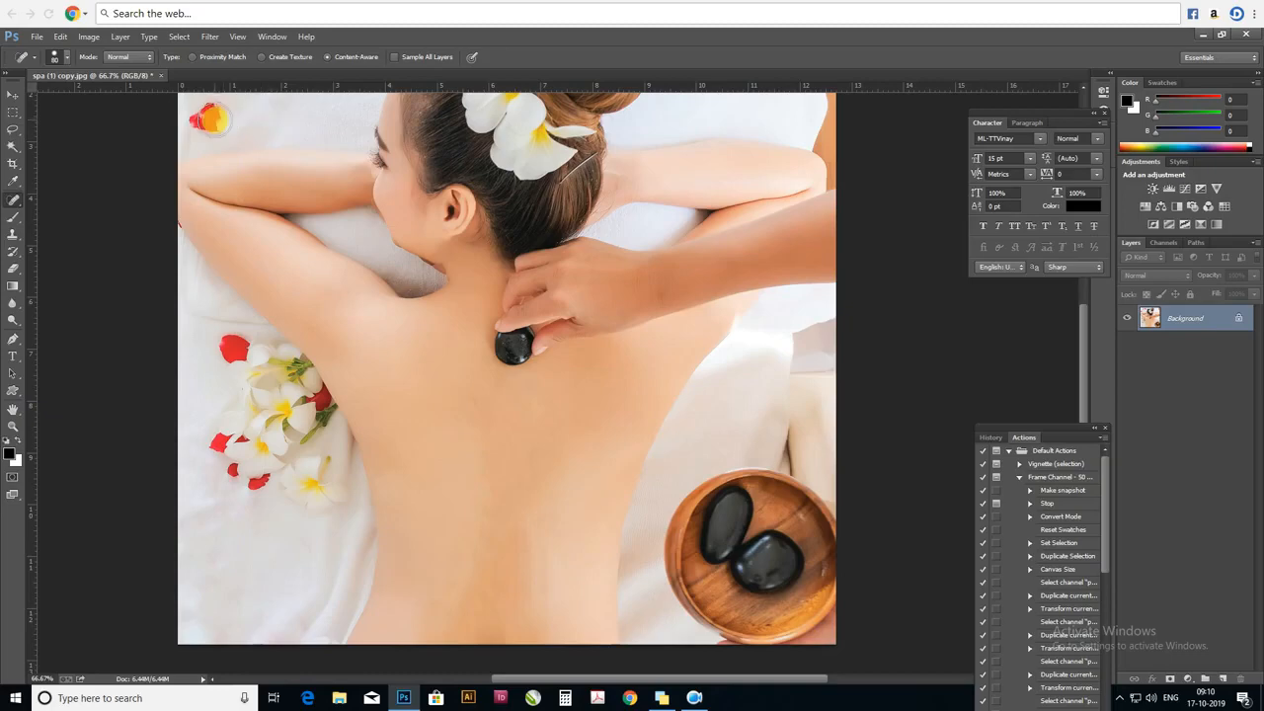
pyautogui.click(210, 120)
pyautogui.click(192, 118)
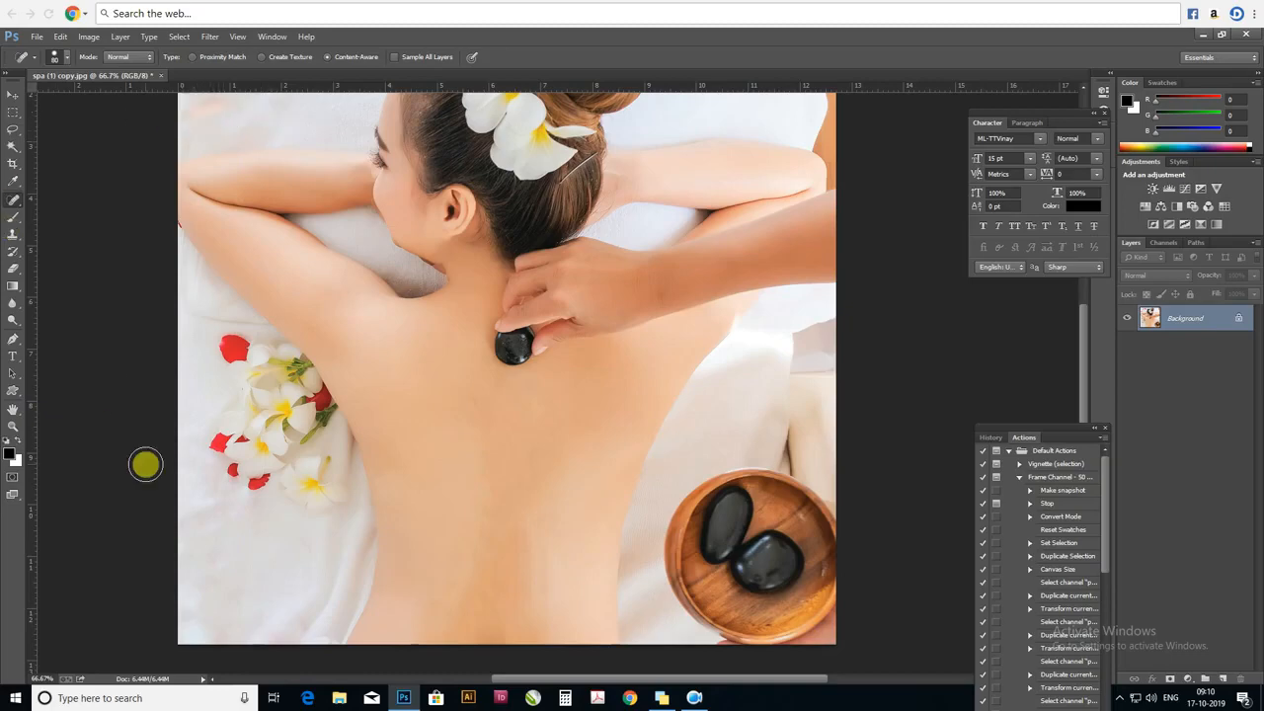
# - Remove the lowest white flower and the red petals beside it from the bunch on the sheet
pyautogui.moveTo(316, 510)
pyautogui.mouseDown()
pyautogui.moveTo(308, 469)
pyautogui.moveTo(264, 491)
pyautogui.mouseUp()
pyautogui.click(256, 482)
pyautogui.click(242, 477)
pyautogui.click(262, 509)
pyautogui.click(262, 472)
pyautogui.click(275, 492)
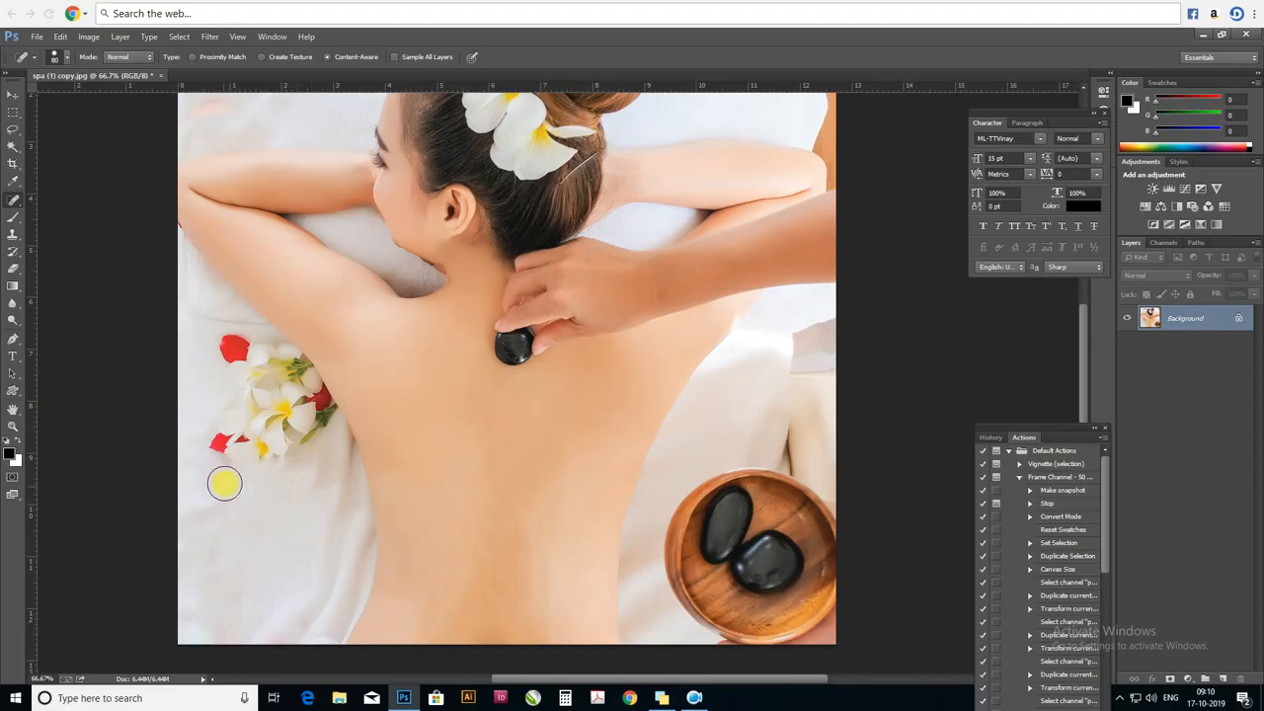
# - Remove the left-hand flowers of the bunch and the red petals beside and above them
pyautogui.click(223, 443)
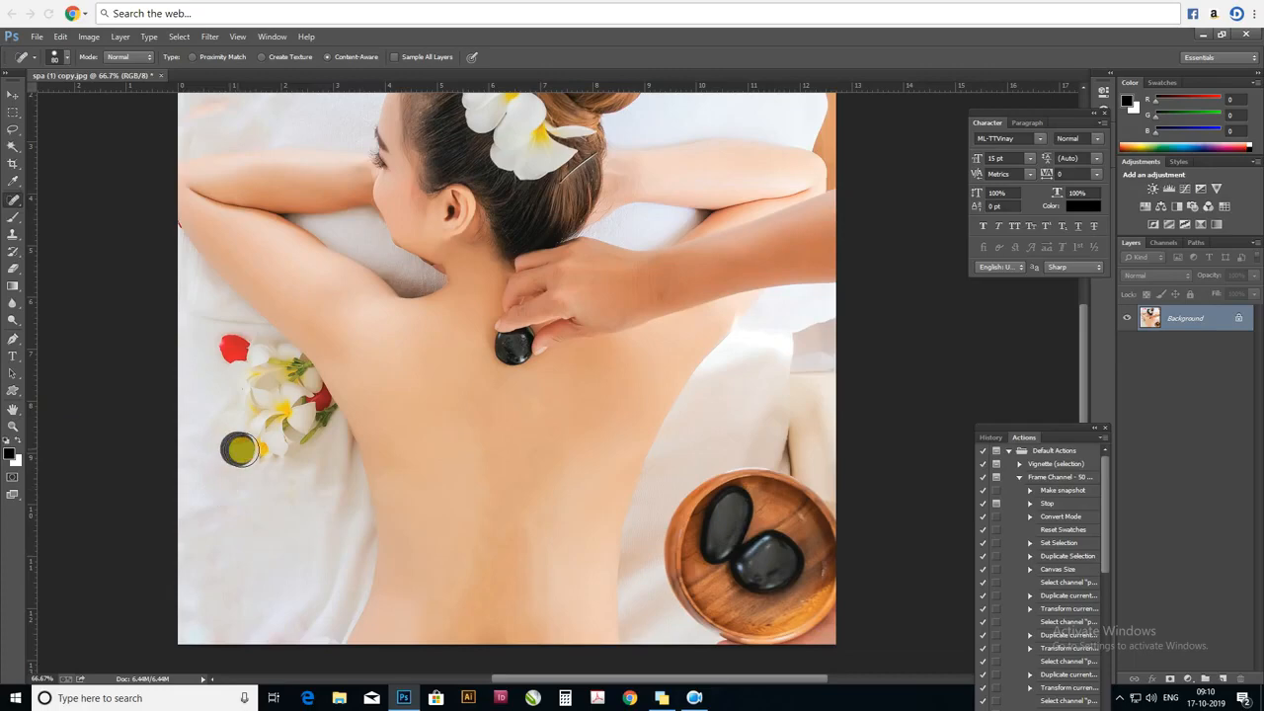
pyautogui.click(248, 435)
pyautogui.click(261, 423)
pyautogui.click(251, 401)
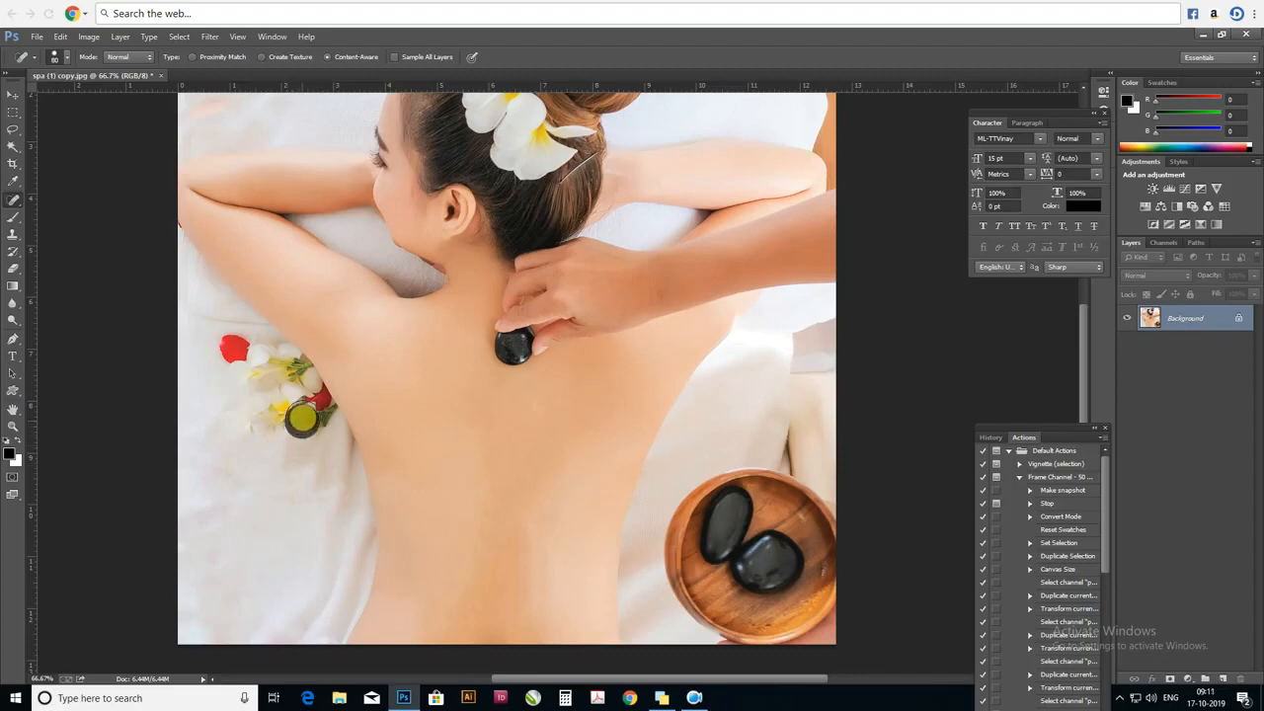
pyautogui.click(214, 390)
pyautogui.click(233, 348)
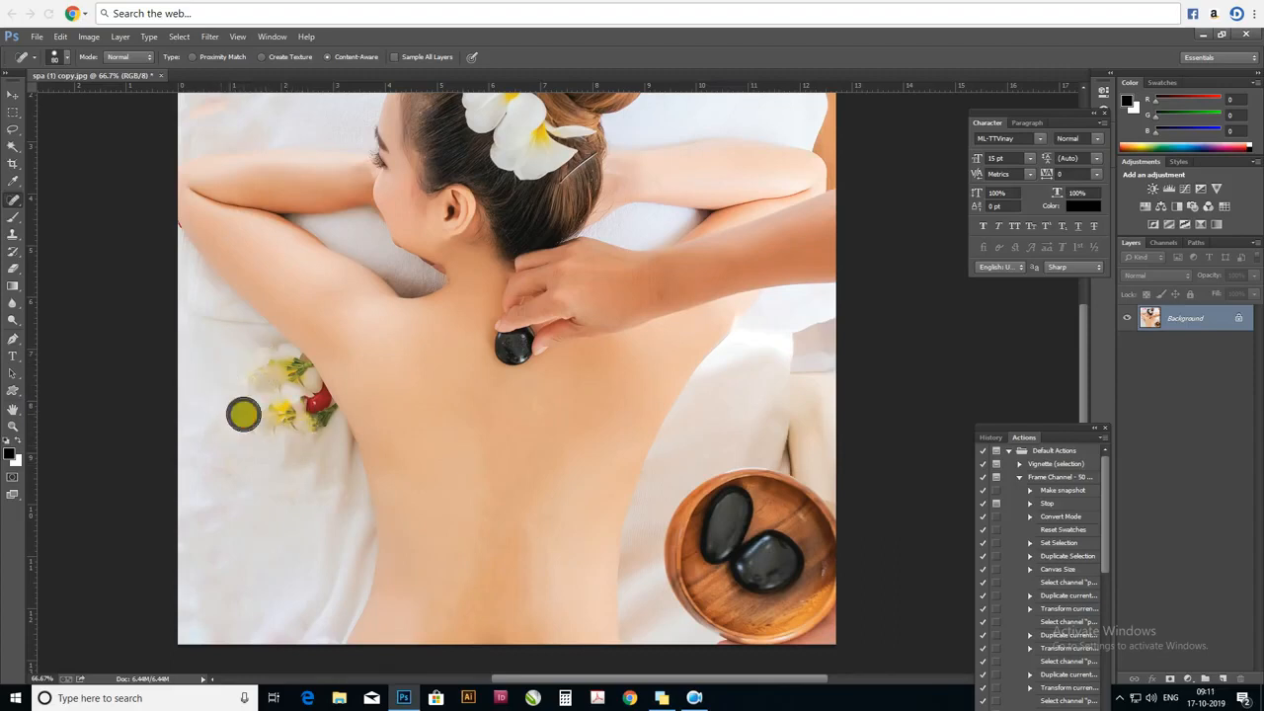
# - Heal away the pale flower remnants along the lower and left edges of the remaining bunch
pyautogui.moveTo(283, 467)
pyautogui.mouseDown()
pyautogui.moveTo(287, 420)
pyautogui.moveTo(257, 452)
pyautogui.moveTo(240, 391)
pyautogui.moveTo(275, 377)
pyautogui.moveTo(287, 472)
pyautogui.moveTo(310, 424)
pyautogui.mouseUp()
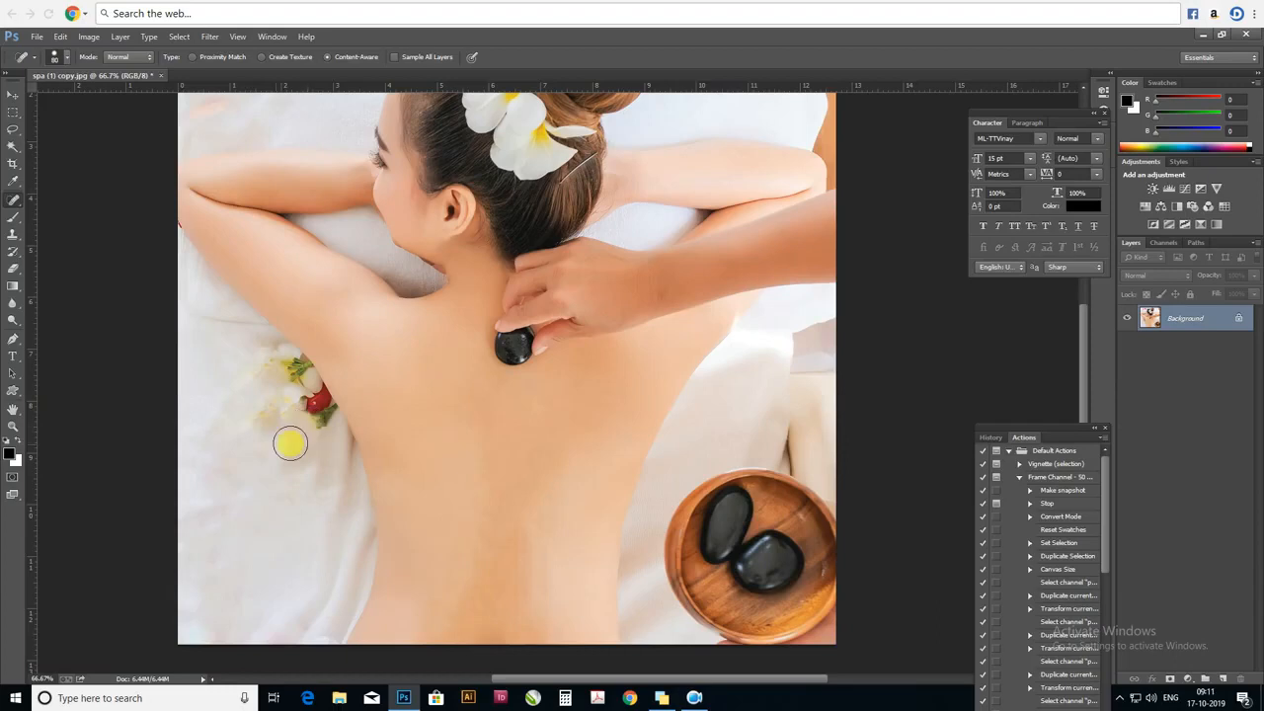
pyautogui.click(265, 419)
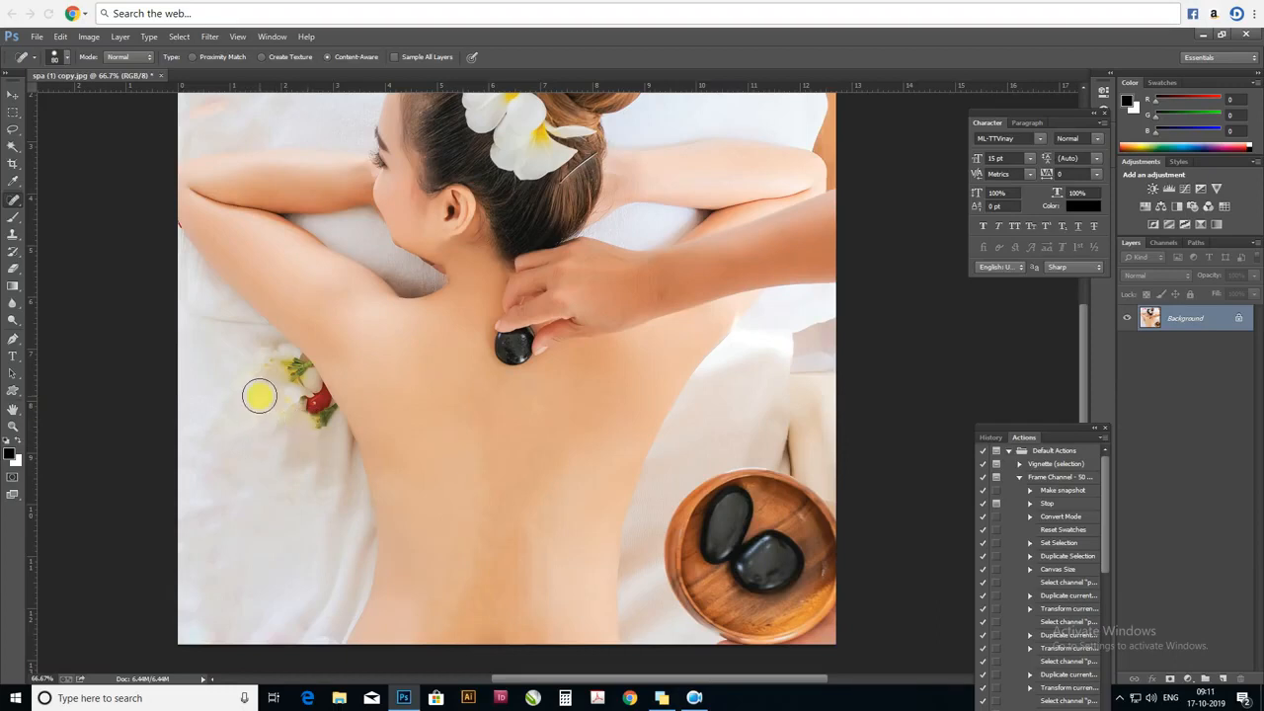
pyautogui.click(231, 359)
pyautogui.moveTo(262, 361)
pyautogui.mouseDown()
pyautogui.moveTo(273, 369)
pyautogui.moveTo(251, 377)
pyautogui.mouseUp()
pyautogui.click(232, 401)
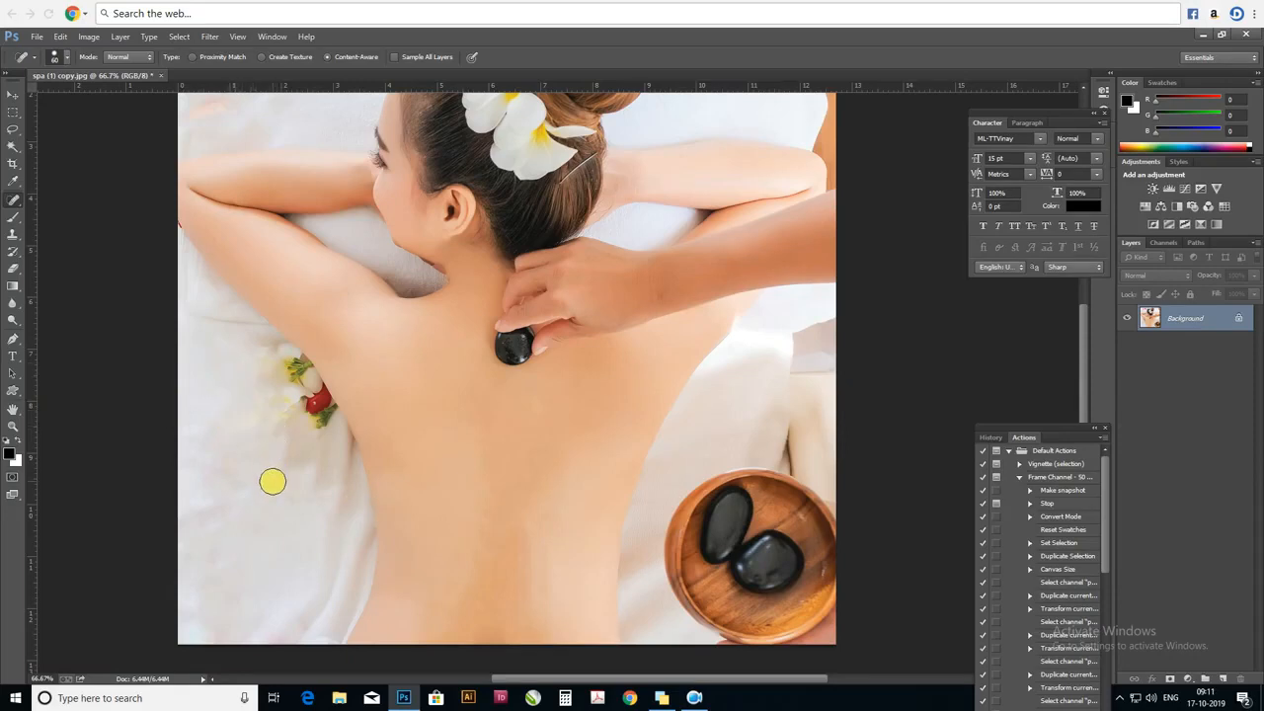
# - Erase the stem and flower remnants beneath the last red petal with a 60 px healing brush
pyautogui.moveTo(315, 469); pyautogui.dragTo(322, 450)
pyautogui.click(322, 432)
pyautogui.click(323, 422)
pyautogui.click(268, 455)
pyautogui.click(286, 418)
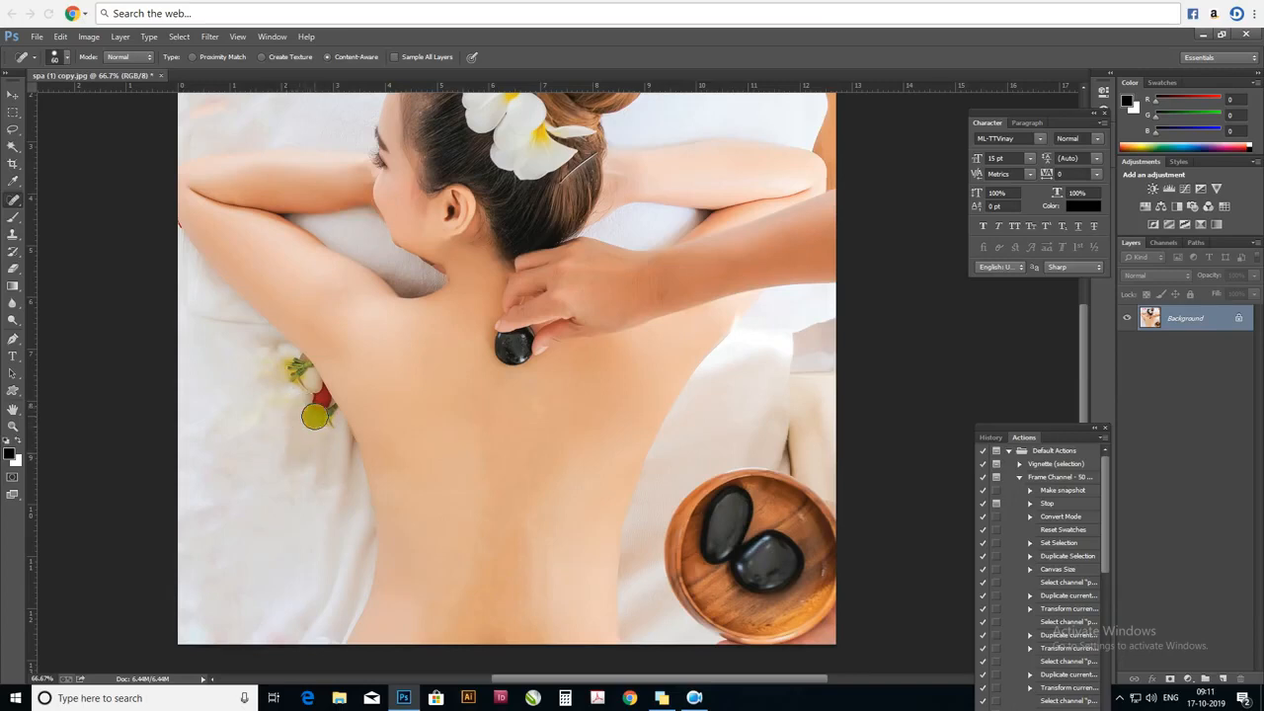
# - Remove the remaining flower buds and red petal along the side of the woman's back
pyautogui.moveTo(248, 369); pyautogui.dragTo(263, 369)
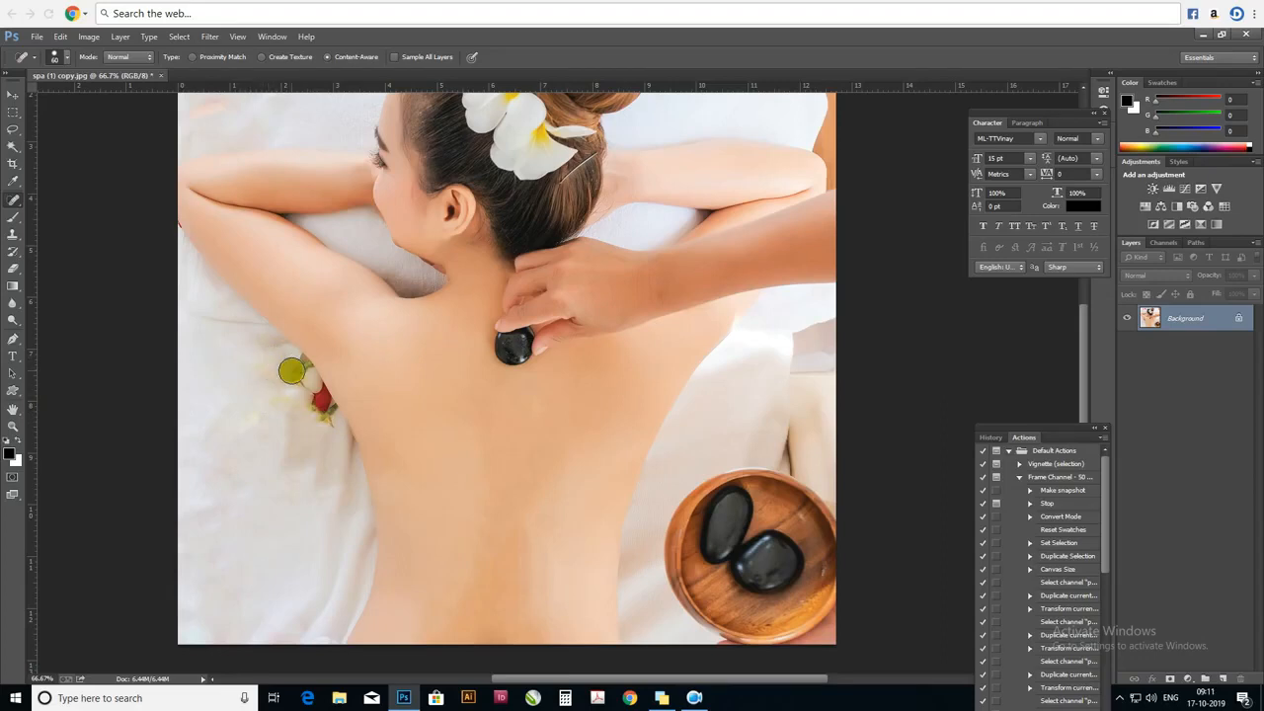
pyautogui.moveTo(290, 368); pyautogui.dragTo(293, 371)
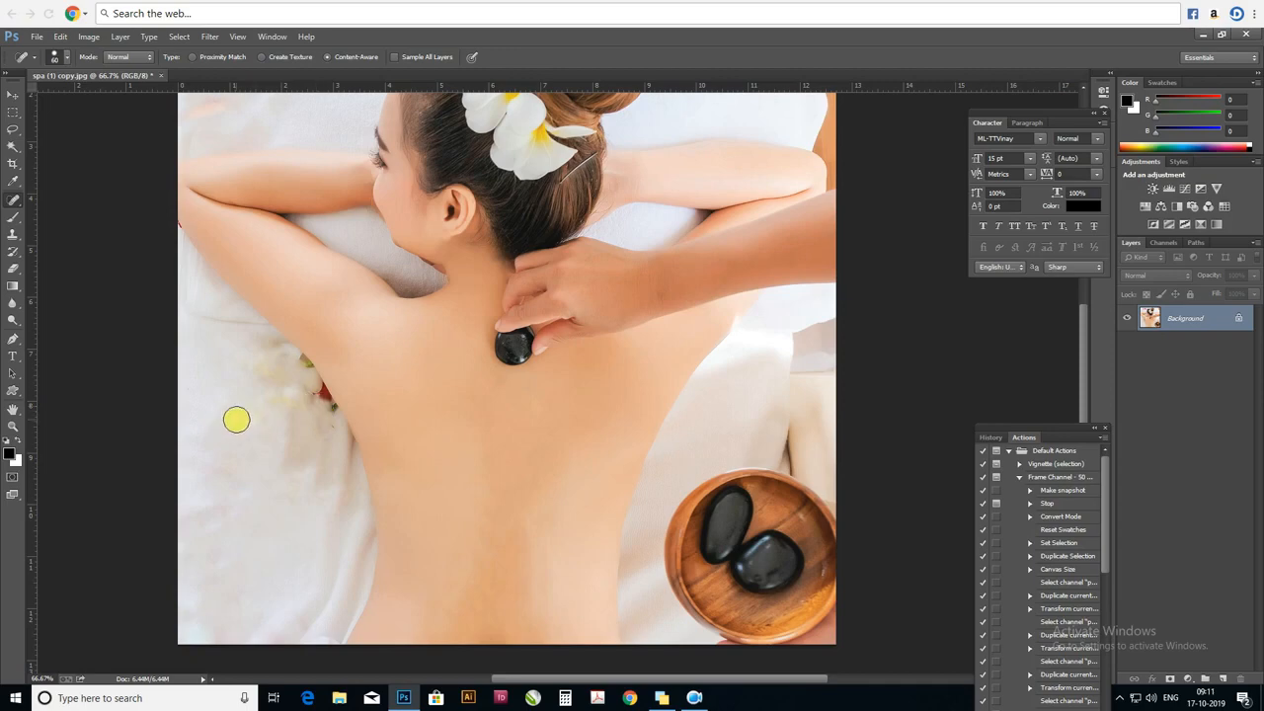
pyautogui.moveTo(237, 420)
pyautogui.mouseDown()
pyautogui.moveTo(255, 391)
pyautogui.moveTo(268, 371)
pyautogui.moveTo(326, 430)
pyautogui.moveTo(315, 395)
pyautogui.moveTo(277, 372)
pyautogui.moveTo(301, 390)
pyautogui.moveTo(303, 372)
pyautogui.moveTo(277, 379)
pyautogui.moveTo(294, 395)
pyautogui.moveTo(295, 366)
pyautogui.moveTo(282, 373)
pyautogui.moveTo(327, 409)
pyautogui.mouseUp()
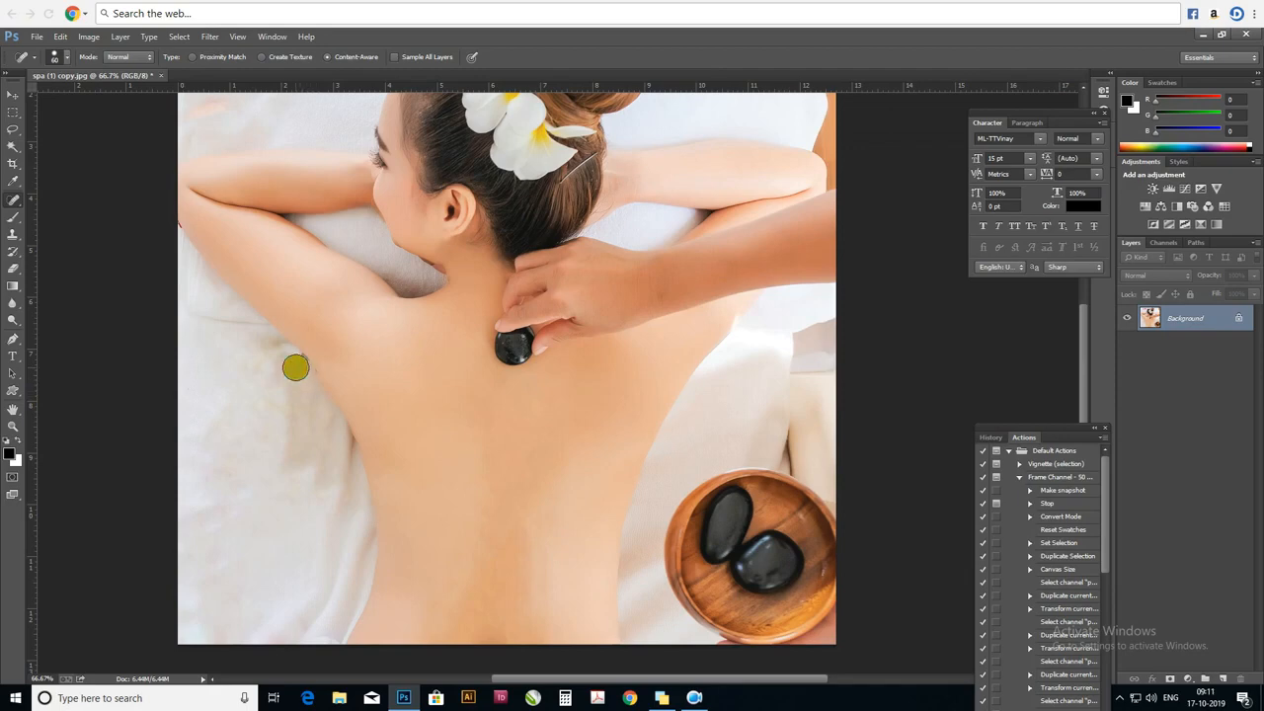
pyautogui.moveTo(301, 374)
pyautogui.mouseDown()
pyautogui.moveTo(316, 410)
pyautogui.moveTo(302, 380)
pyautogui.mouseUp()
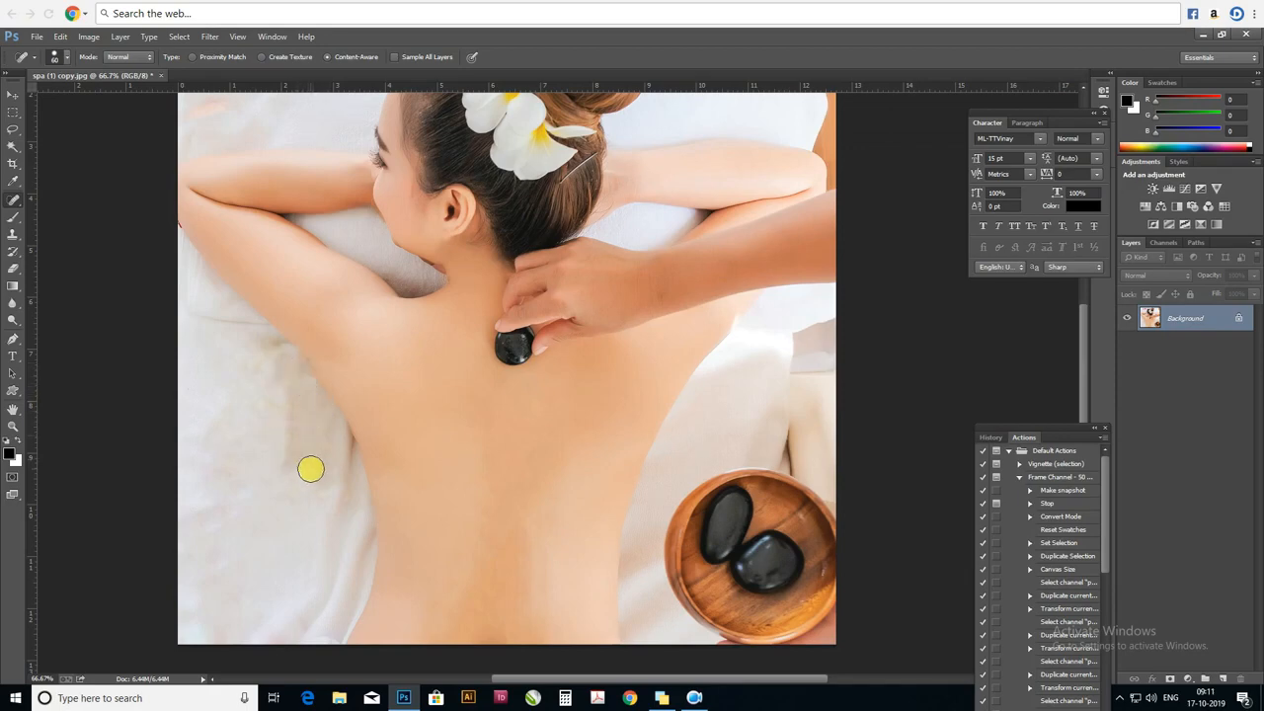
# - Enlarge the healing brush to 175 px and smooth the sheet where the flowers and petals were
pyautogui.press(']')
pyautogui.press(']')
pyautogui.press(']')
pyautogui.press(']')
pyautogui.click(275, 526)
pyautogui.click(284, 471)
pyautogui.click(276, 441)
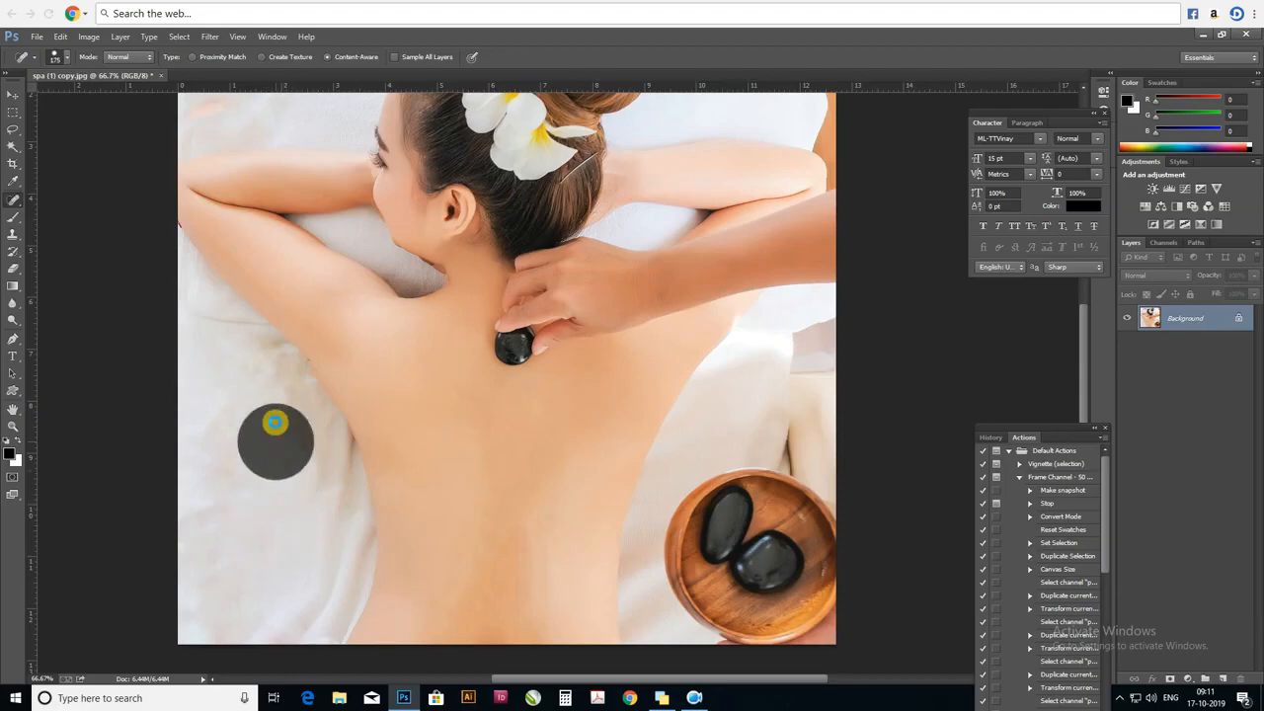
pyautogui.click(275, 422)
pyautogui.click(256, 388)
pyautogui.click(219, 408)
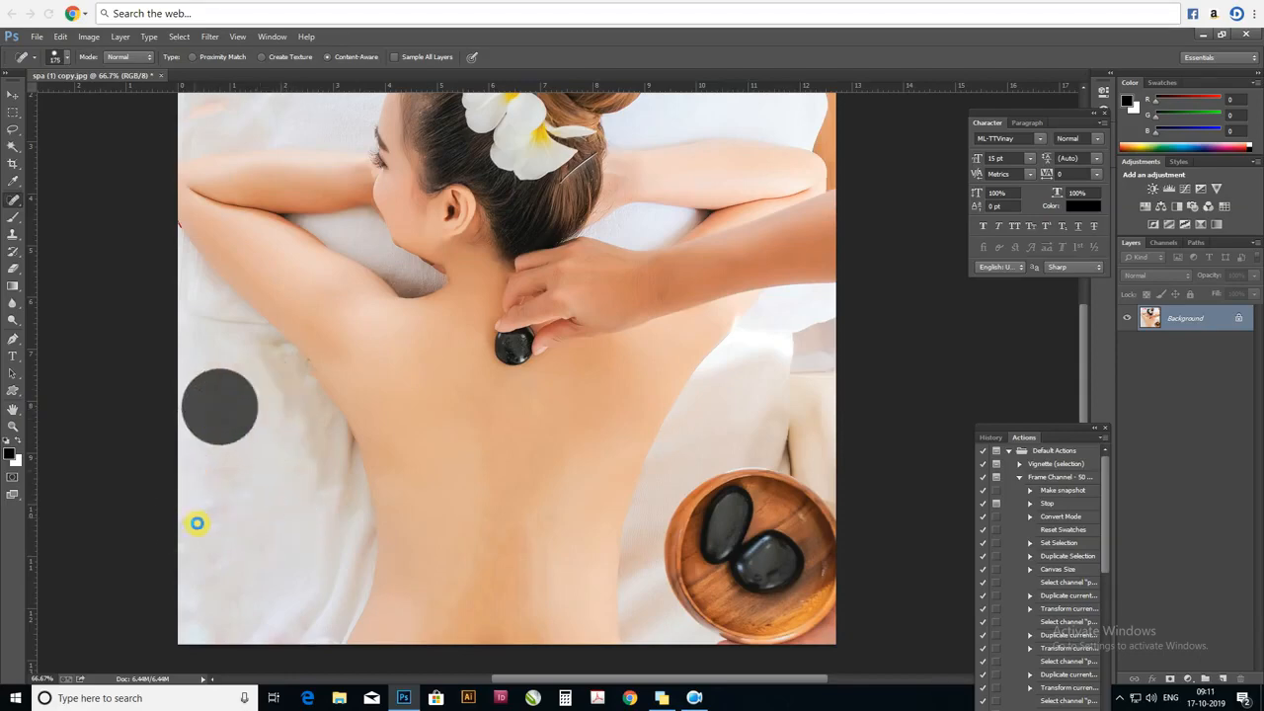
pyautogui.click(206, 437)
pyautogui.click(238, 462)
pyautogui.click(249, 488)
pyautogui.click(194, 470)
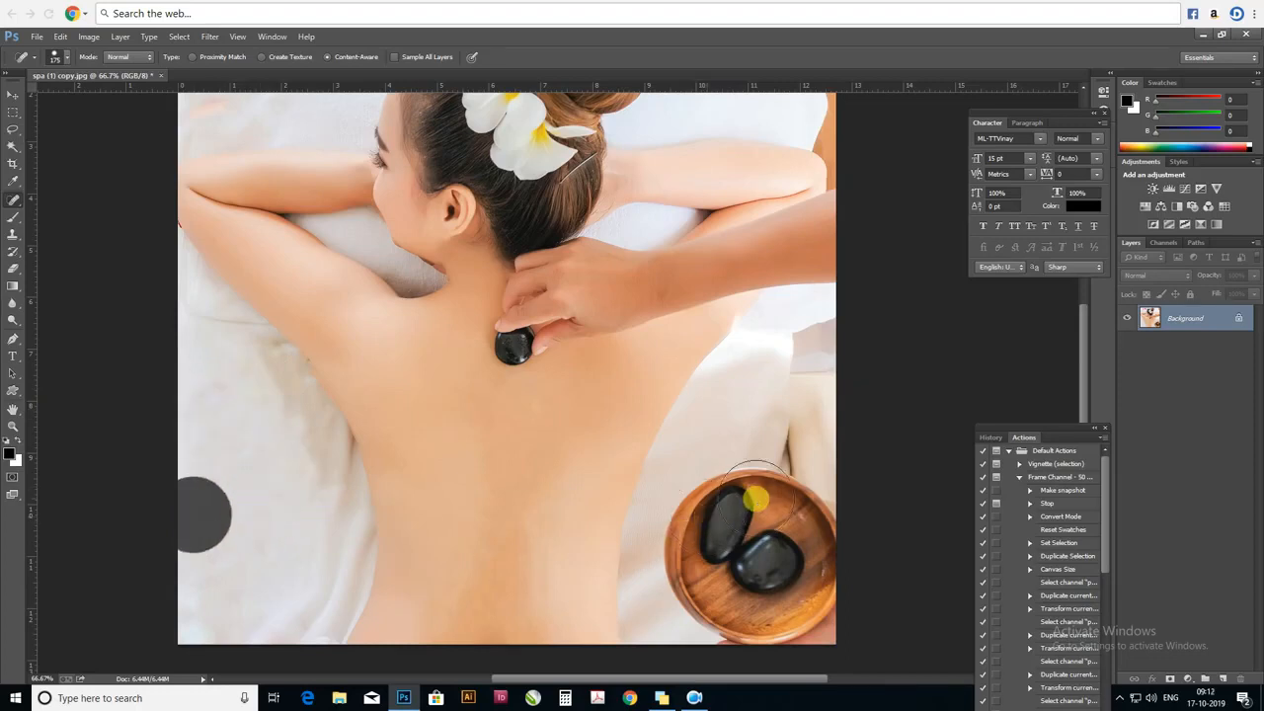
# - Reduce the healing brush to 90 px and revert the photo to its last saved state
pyautogui.press('[')
pyautogui.press('[')
pyautogui.press('[')
pyautogui.press('[')
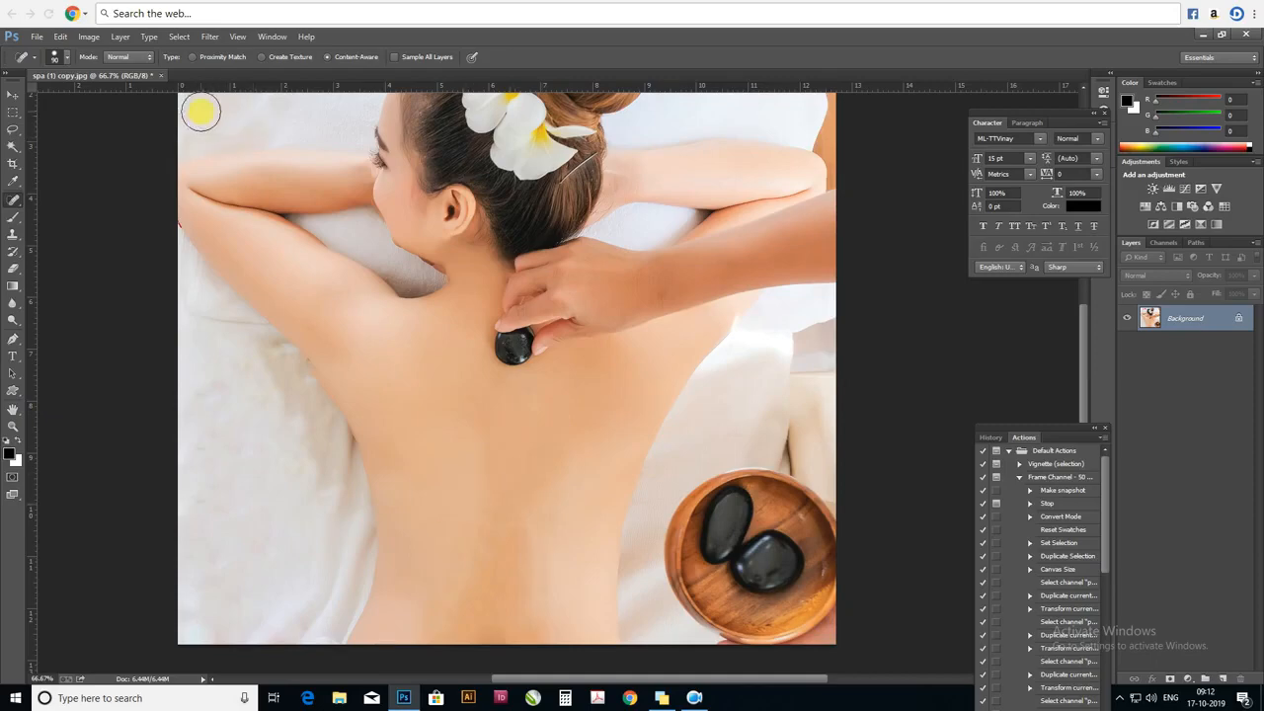
pyautogui.hotkey('ctrl', '-')
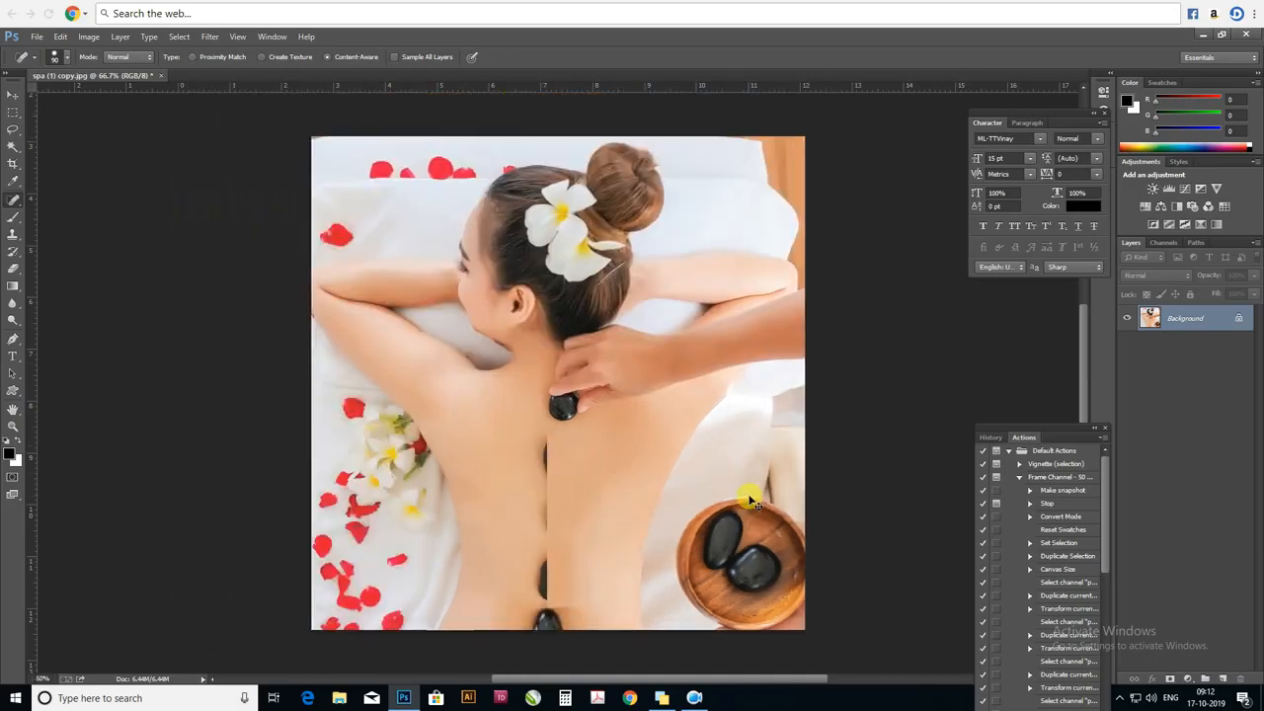